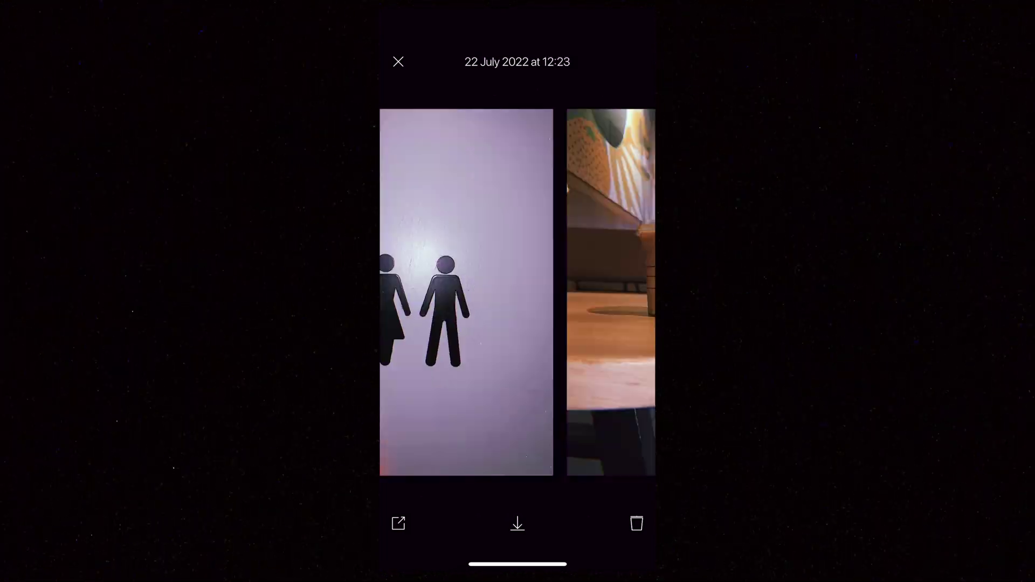
pyautogui.moveTo(593, 291); pyautogui.dragTo(432, 292)
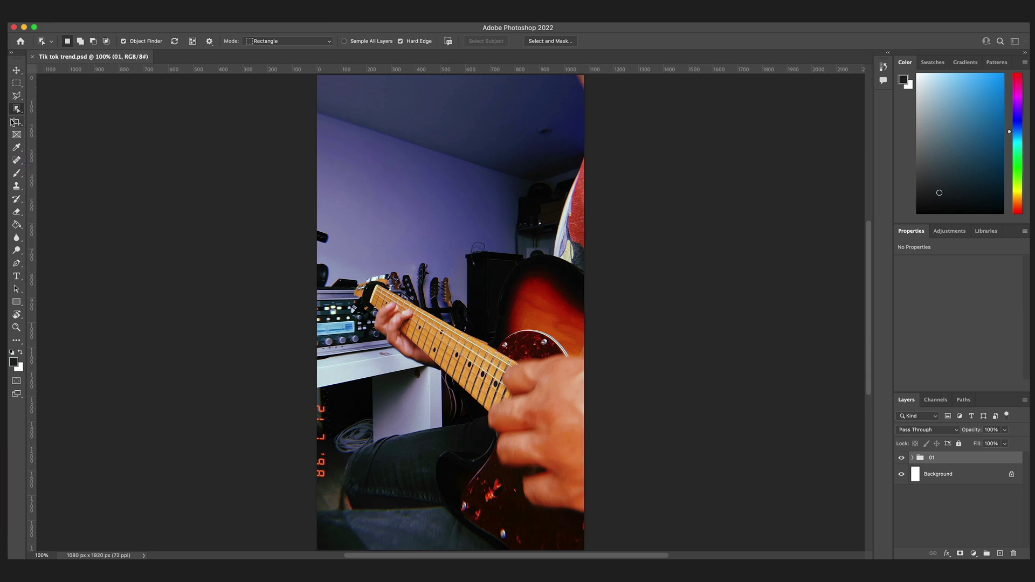
# Use the Object Selection Tool on the 13.770 layer to select the black speaker cabinet behind the guitar
pyautogui.rightClick(16, 108)
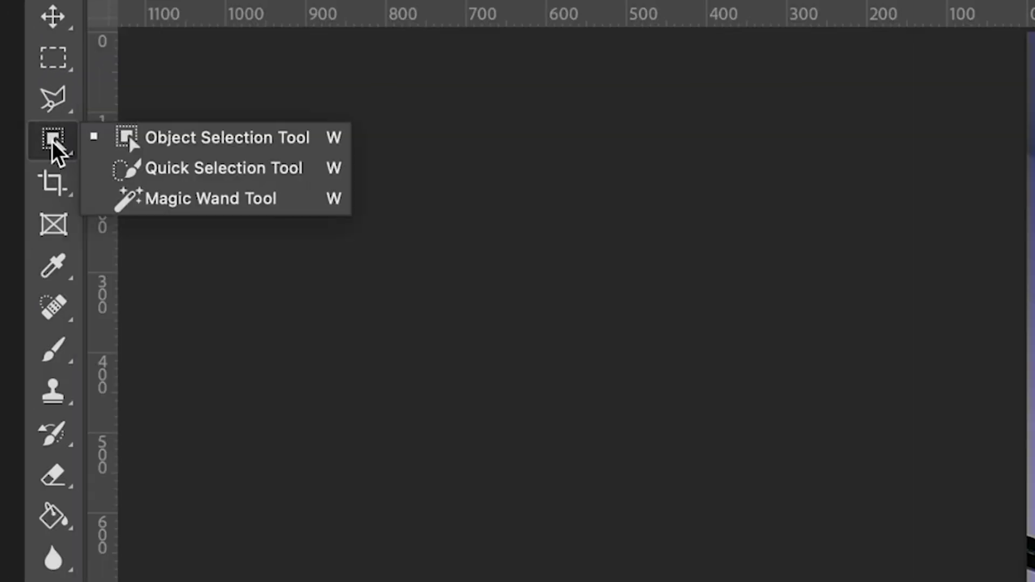
pyautogui.click(189, 145)
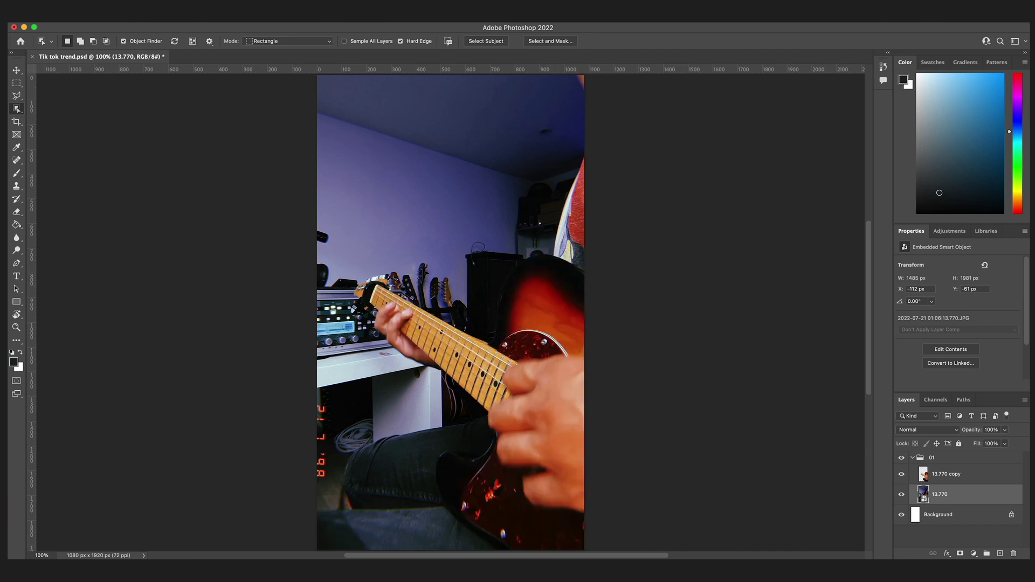
pyautogui.click(901, 494)
pyautogui.click(901, 494)
pyautogui.click(901, 495)
pyautogui.click(901, 495)
pyautogui.click(486, 283)
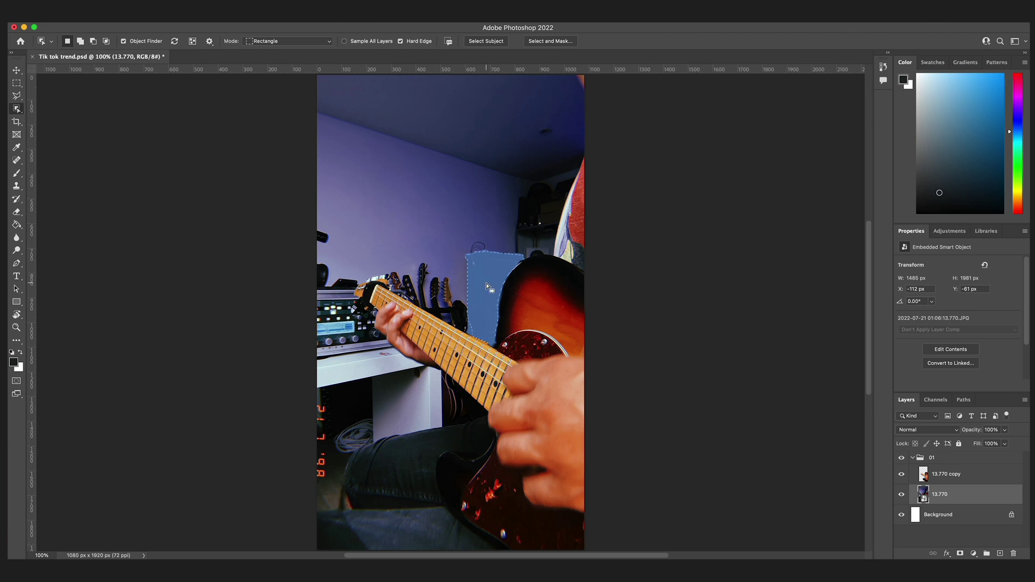
# Output the speaker cabinet selection to a new layer through Select and Mask
pyautogui.rightClick(487, 286)
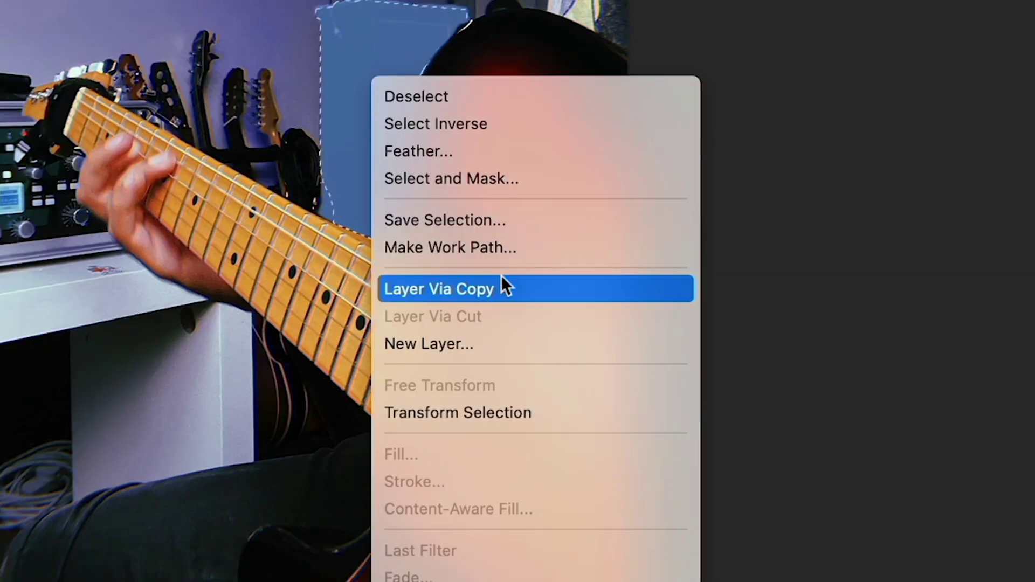
pyautogui.click(509, 186)
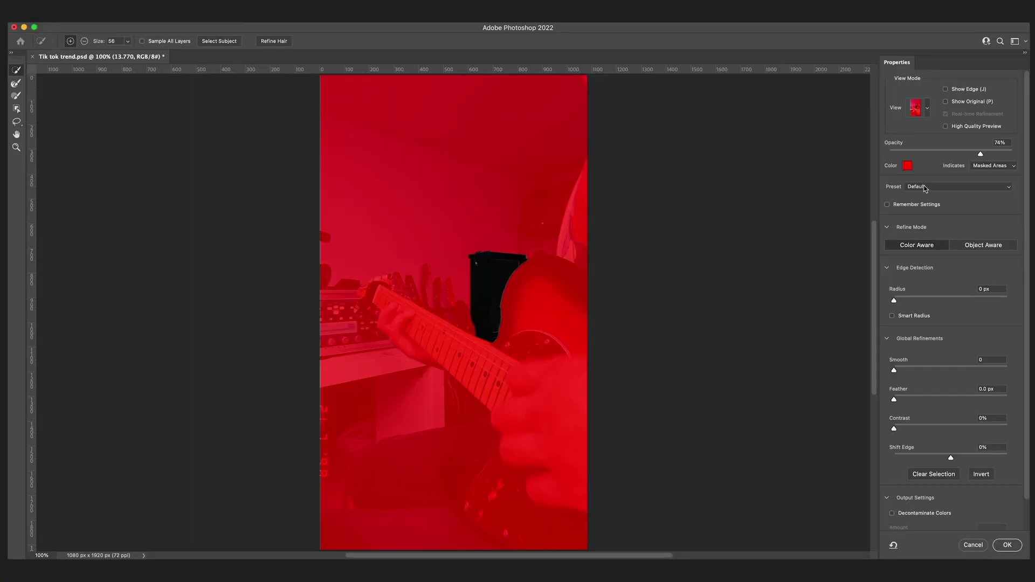
pyautogui.scroll(-3, 1003, 451)
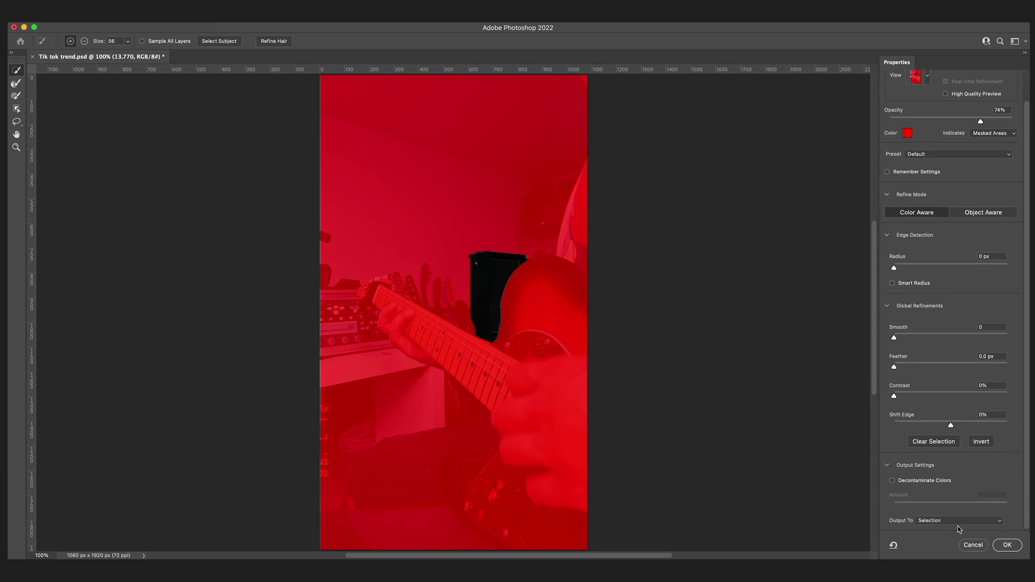
pyautogui.click(959, 524)
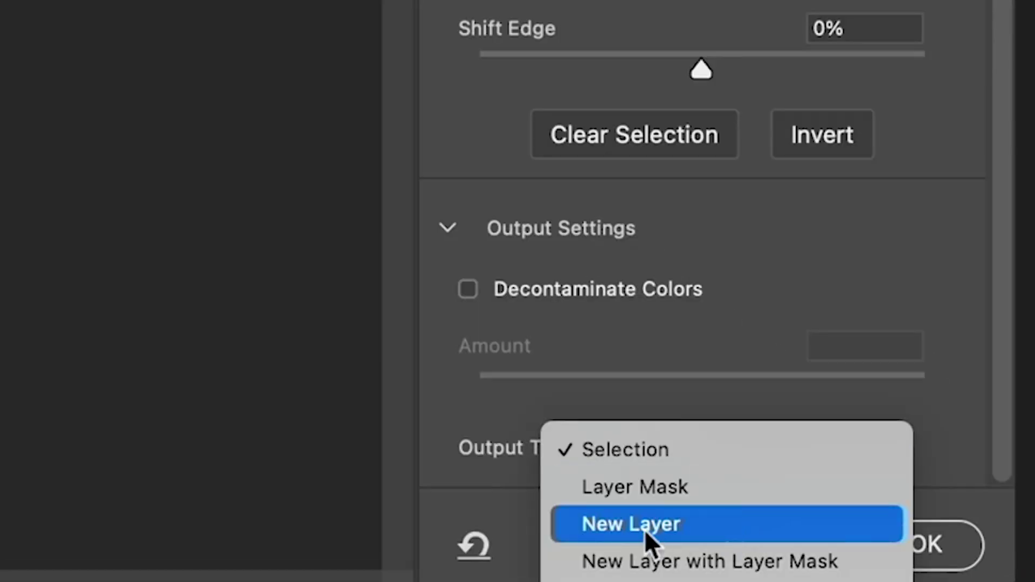
pyautogui.click(645, 530)
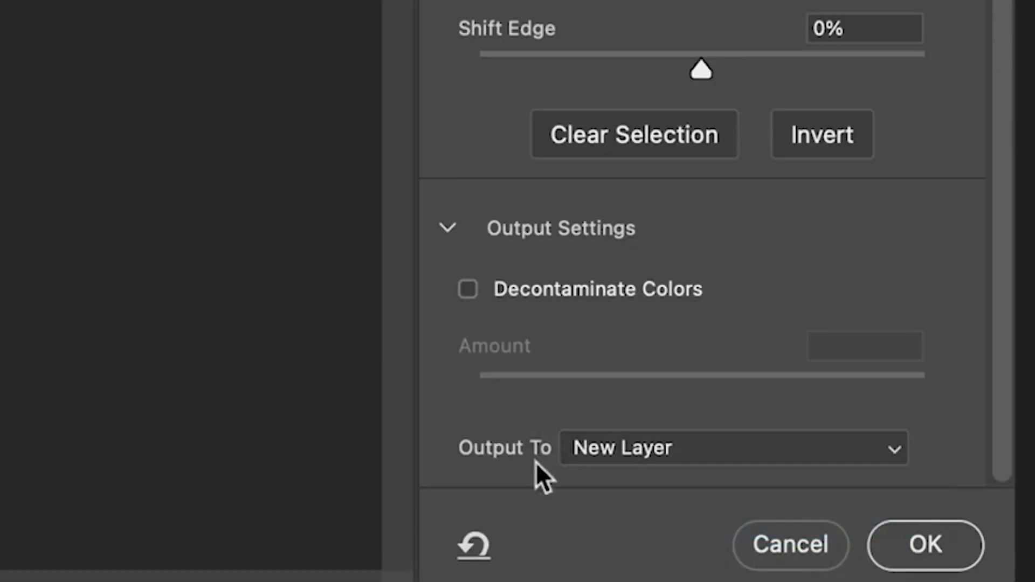
pyautogui.click(935, 560)
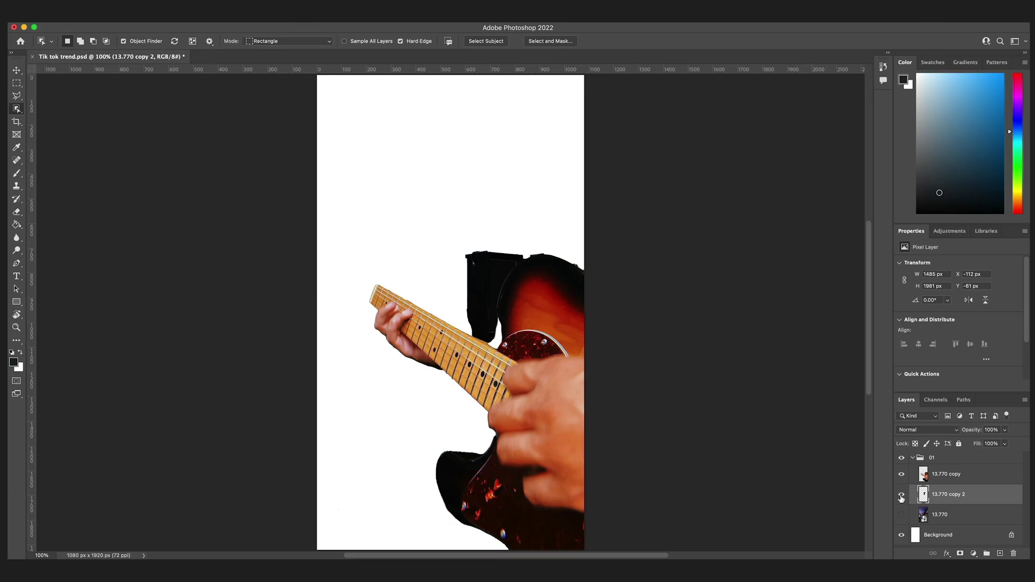
# Inspect the speaker and guitar cutouts separately by toggling layer visibility in group 01, and turn the original 13.770 layer back on
pyautogui.click(902, 495)
pyautogui.click(901, 476)
pyautogui.click(901, 495)
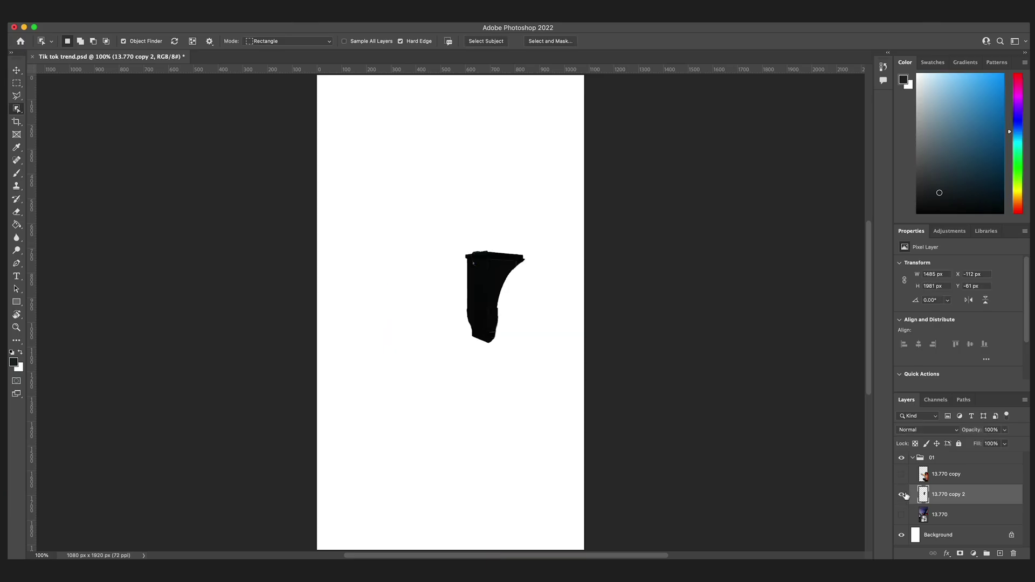
pyautogui.click(901, 475)
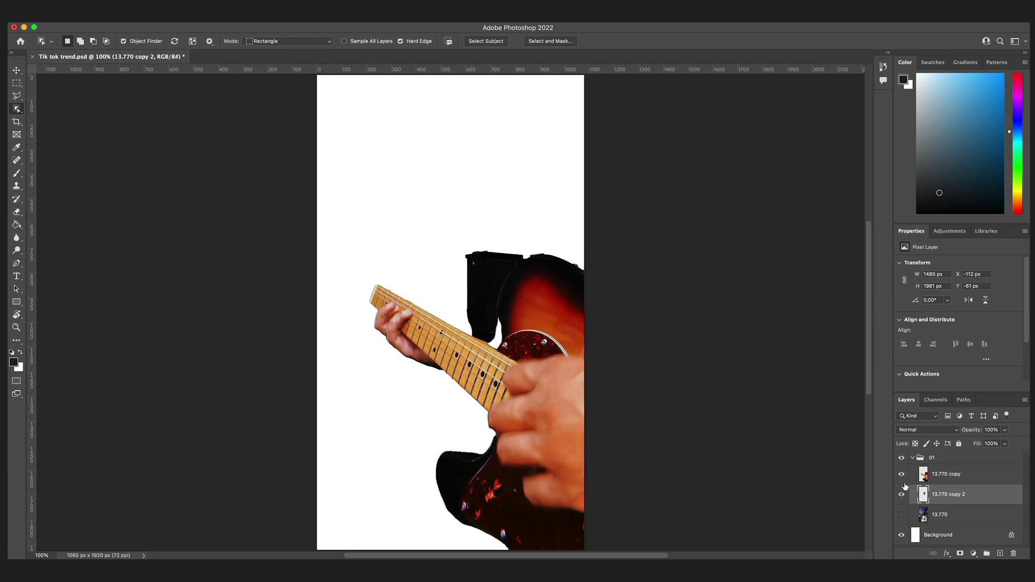
pyautogui.click(903, 515)
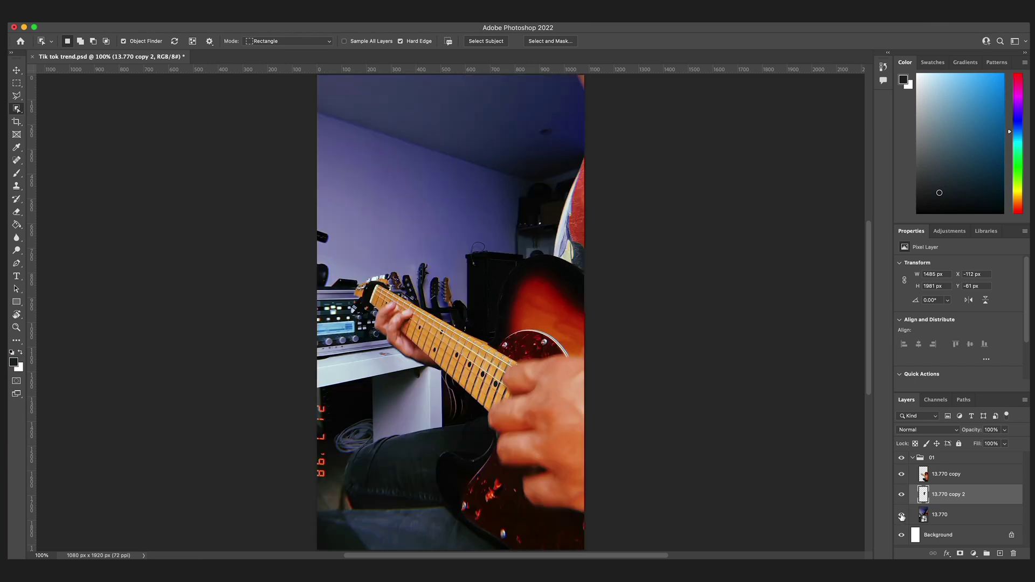
pyautogui.moveTo(901, 515); pyautogui.dragTo(903, 475)
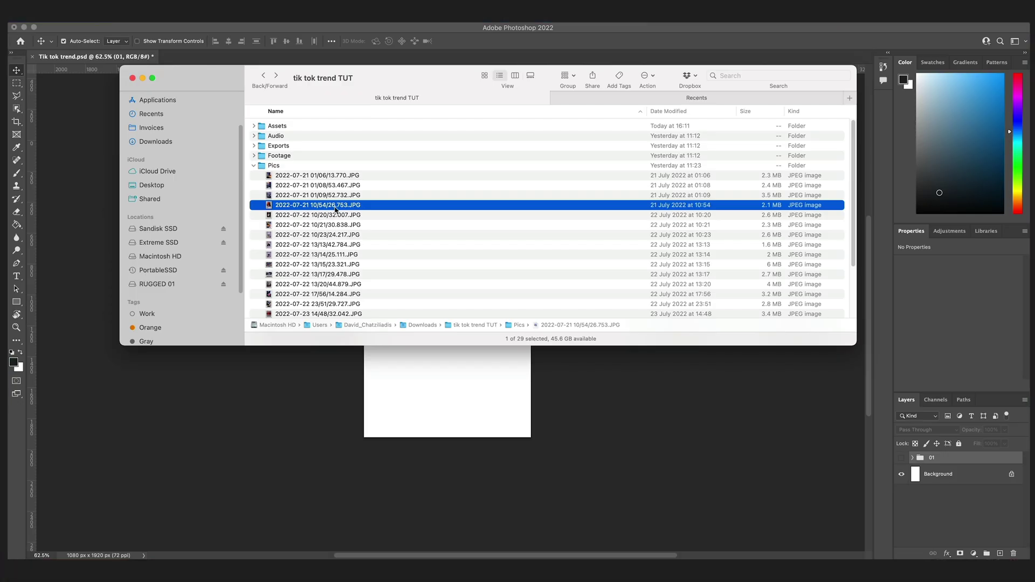
pyautogui.moveTo(336, 210); pyautogui.dragTo(449, 303)
pyautogui.moveTo(531, 400); pyautogui.dragTo(596, 460)
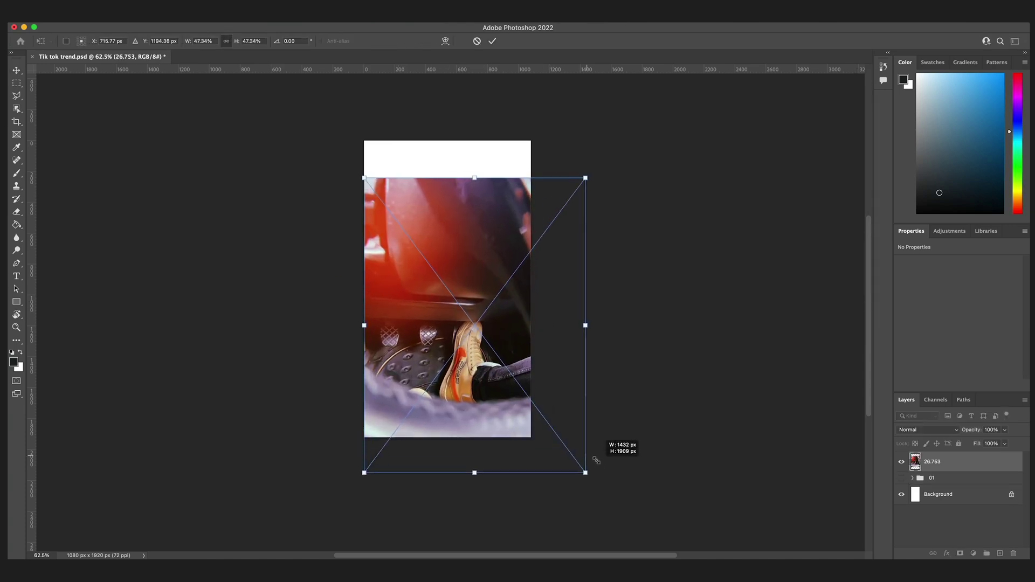
pyautogui.moveTo(437, 200); pyautogui.dragTo(418, 151)
pyautogui.moveTo(567, 425); pyautogui.dragTo(589, 453)
pyautogui.moveTo(556, 373); pyautogui.dragTo(540, 367)
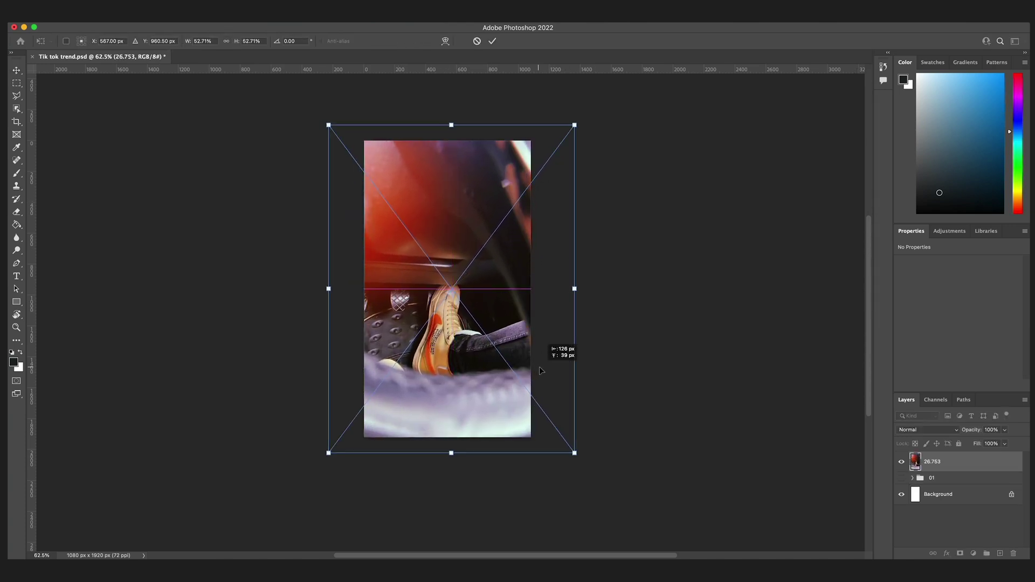
pyautogui.press('Return')
# Select the shoe and trouser leg in the 26.753 photo with the Object Selection Tool and open the selection in Select and Mask
pyautogui.scroll(5, 405, 328)
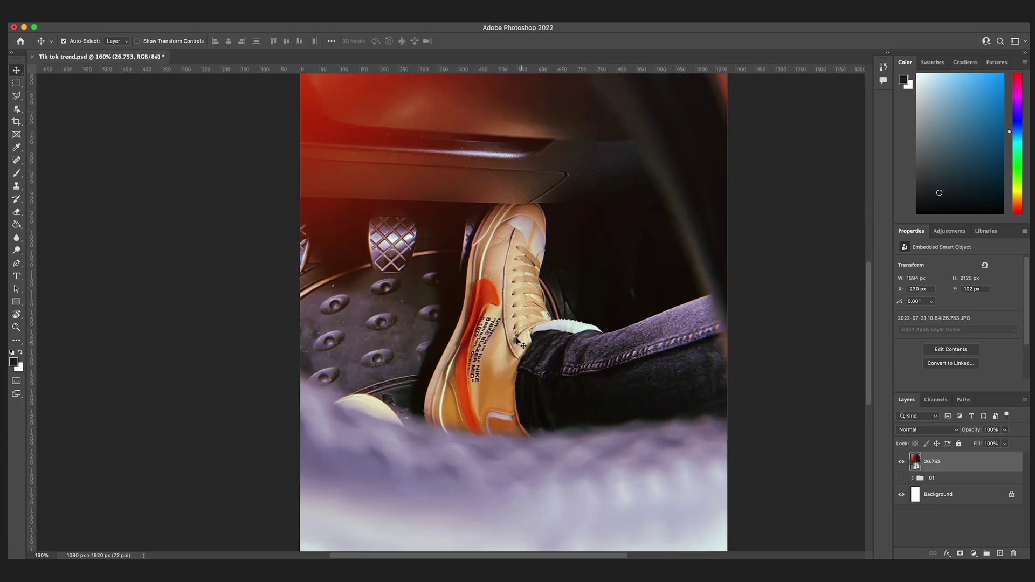
pyautogui.scroll(-3, 571, 373)
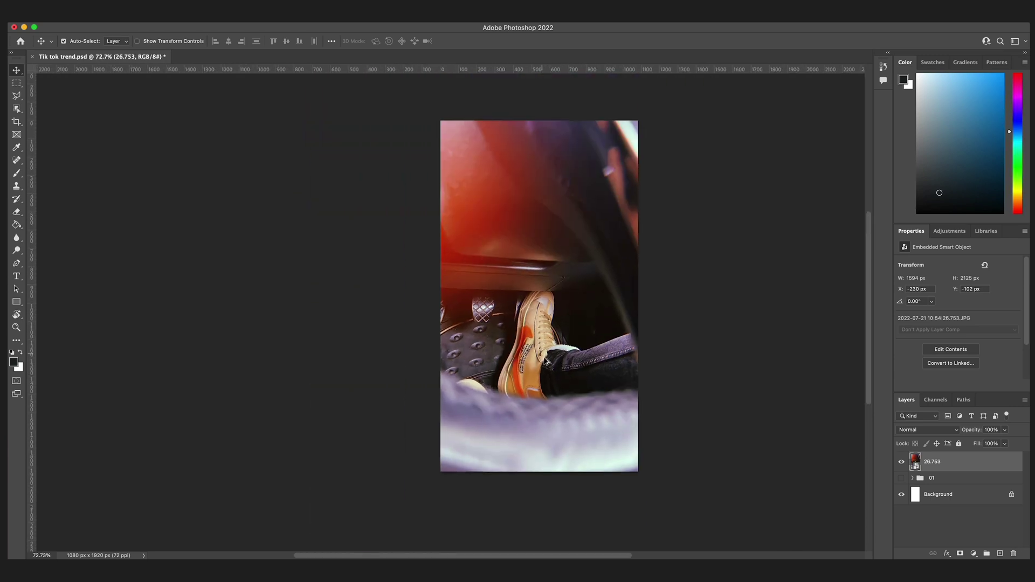
pyautogui.scroll(3, 552, 367)
pyautogui.click(16, 110)
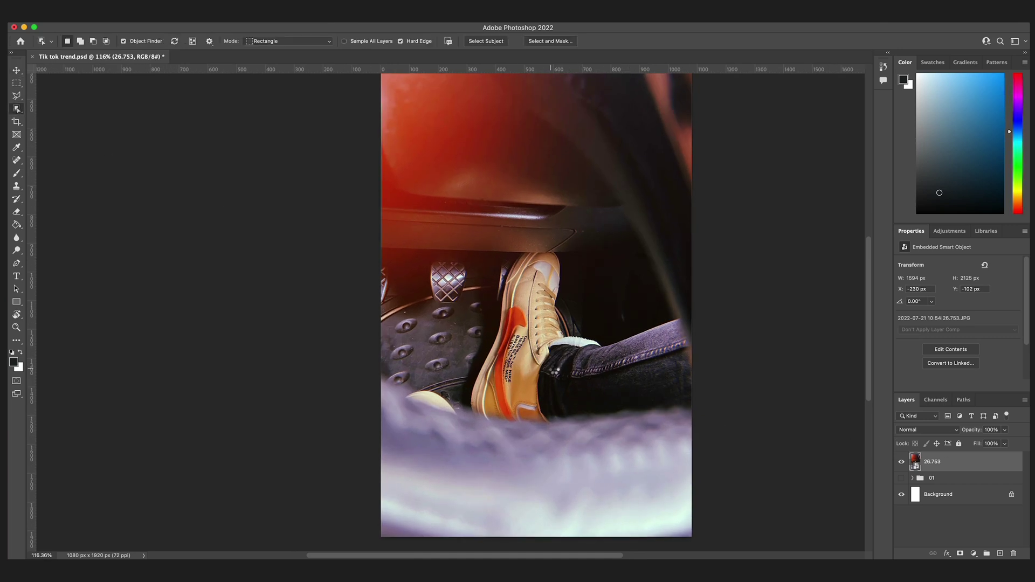
pyautogui.click(533, 345)
pyautogui.rightClick(523, 357)
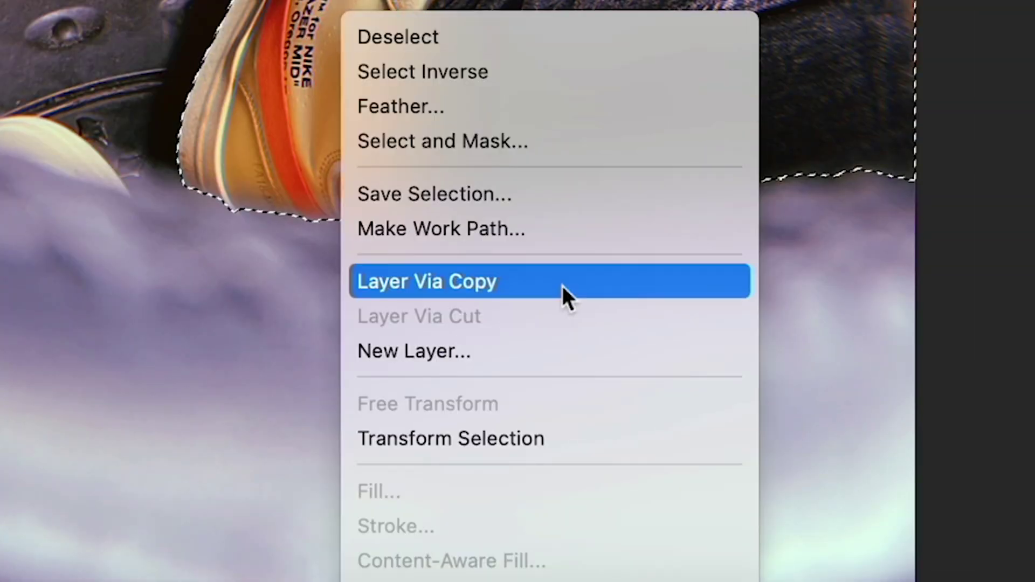
pyautogui.click(516, 134)
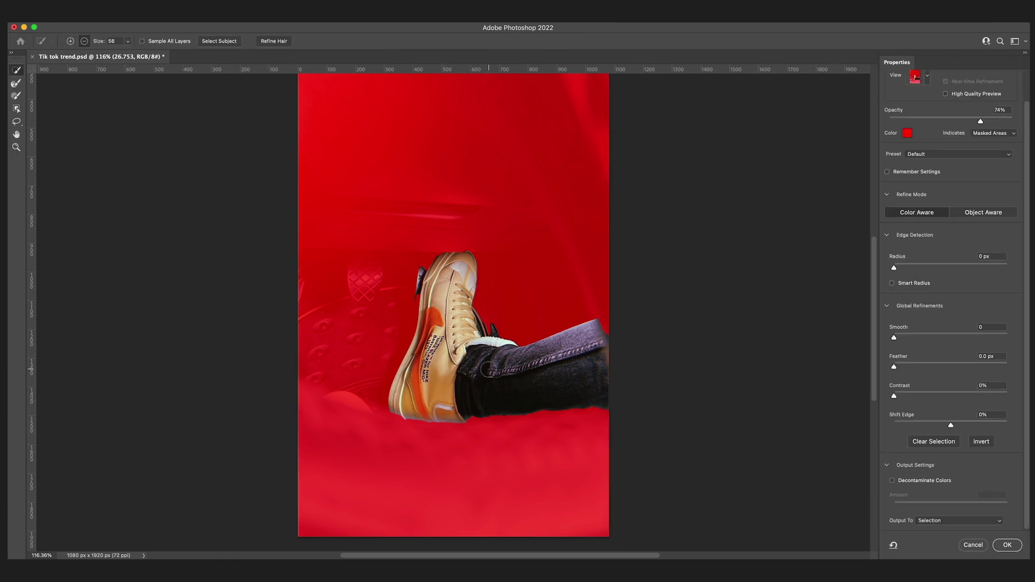
# Brush the trouser leg and the pedal fragment beside the toe out of the selection, keeping the shoe
pyautogui.moveTo(516, 365)
pyautogui.mouseDown()
pyautogui.moveTo(539, 372)
pyautogui.moveTo(585, 335)
pyautogui.moveTo(552, 341)
pyautogui.mouseUp()
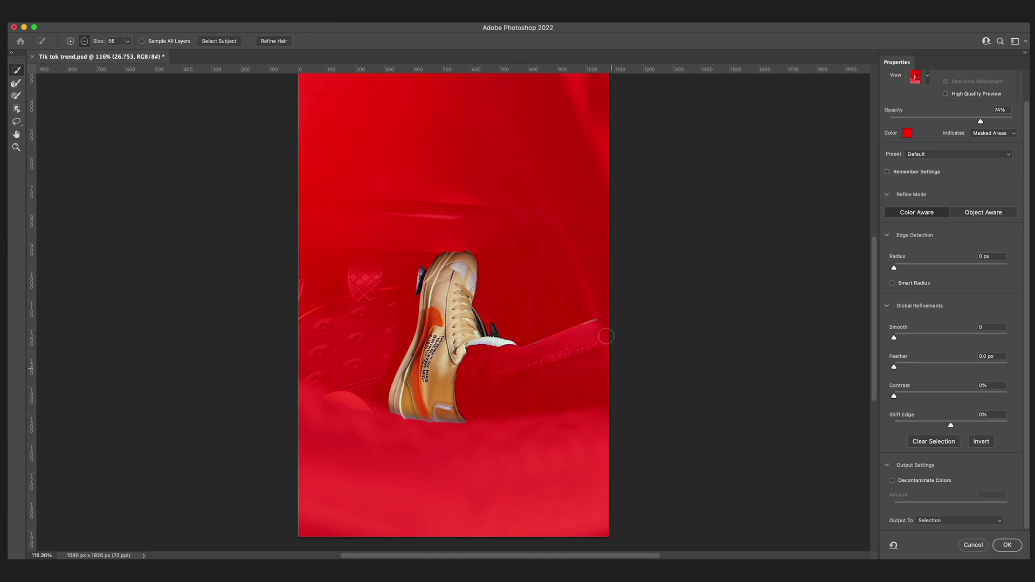
pyautogui.moveTo(424, 275); pyautogui.dragTo(411, 288)
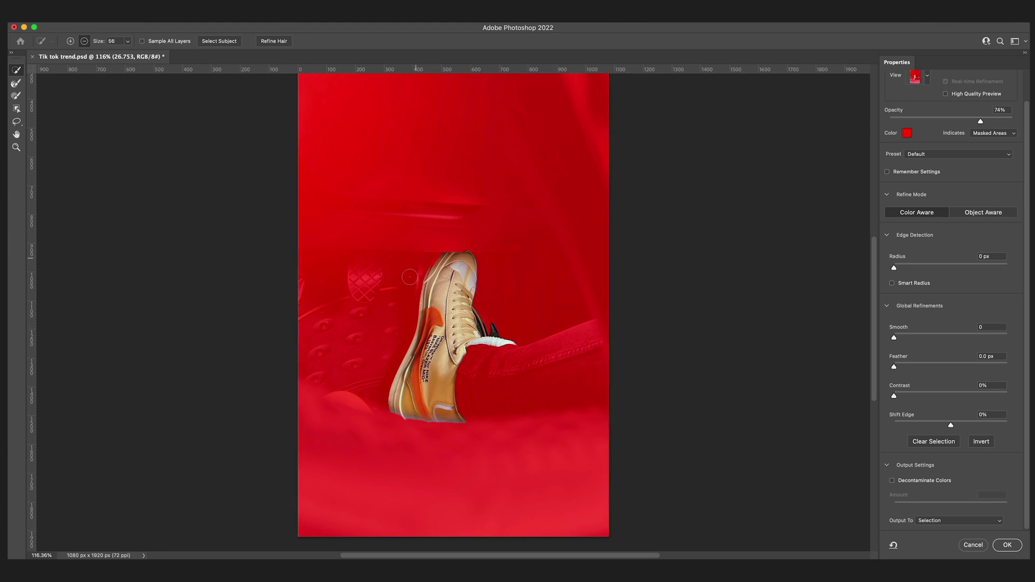
pyautogui.press('alt')
# Output the refined shoe selection to a new layer
pyautogui.click(965, 519)
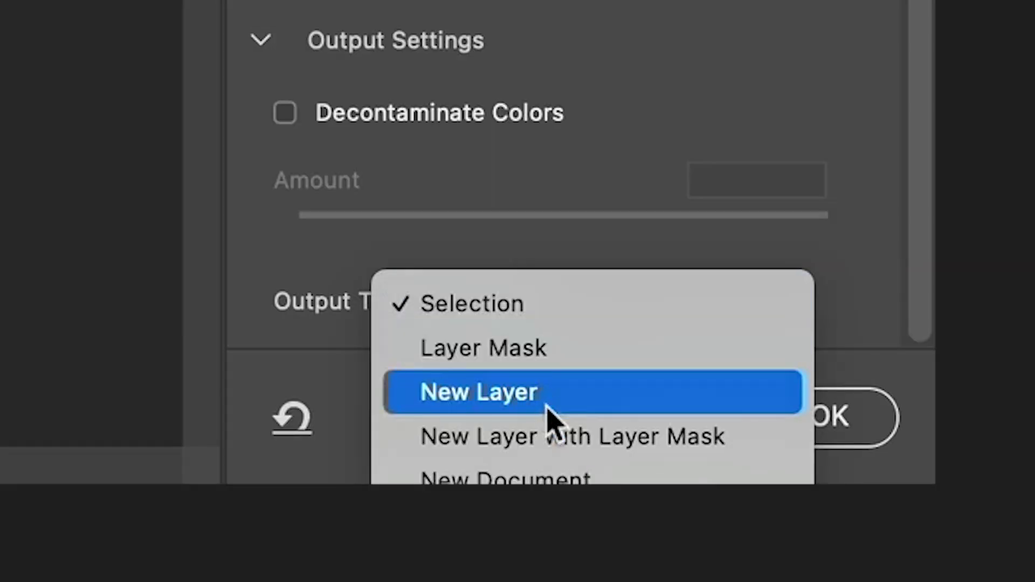
pyautogui.click(947, 543)
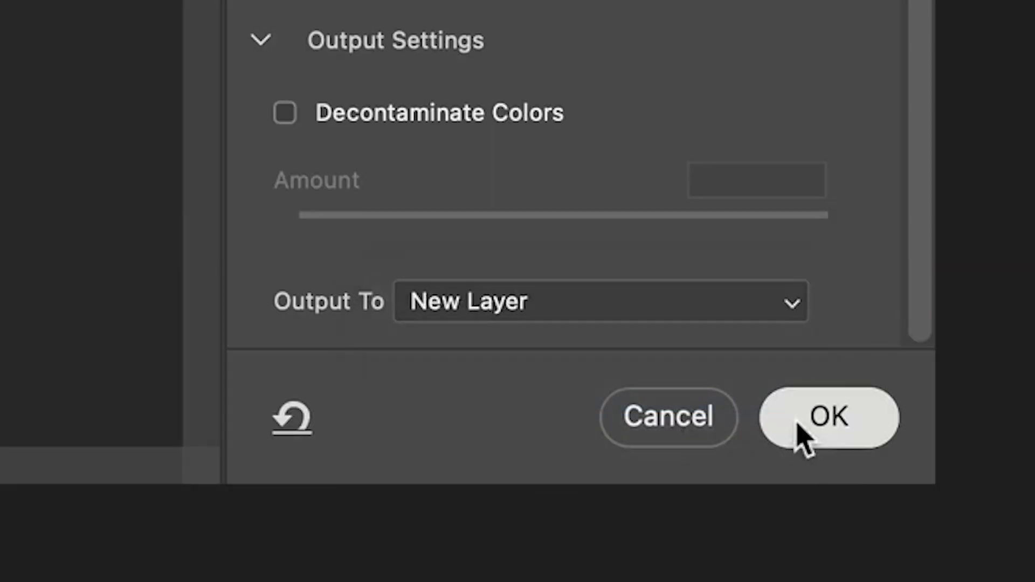
pyautogui.click(798, 425)
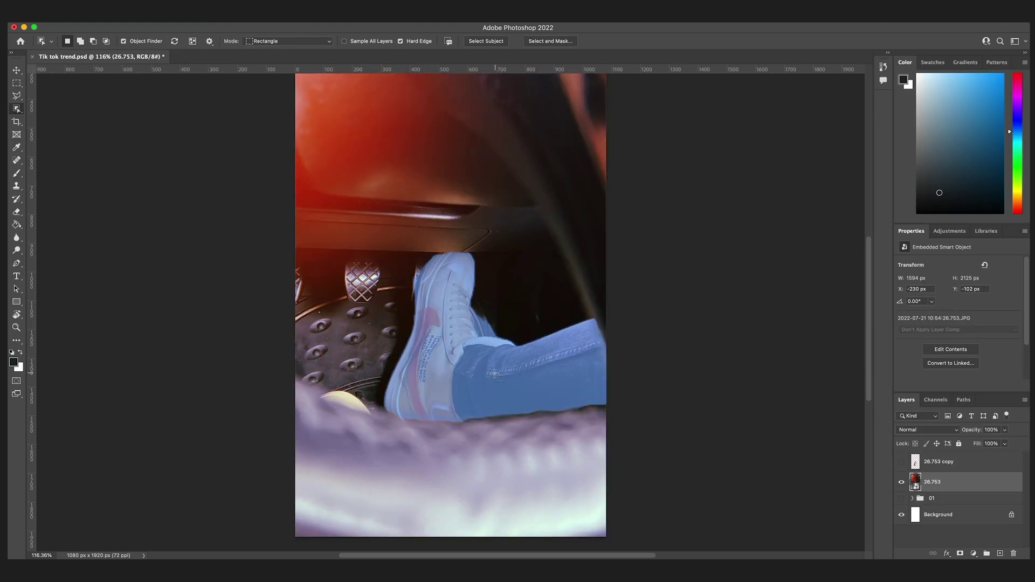
# Reselect the shoe and leg on the 26.753 layer and subtract the shoe in Select and Mask, keeping the trouser leg
pyautogui.click(517, 374)
pyautogui.rightClick(518, 373)
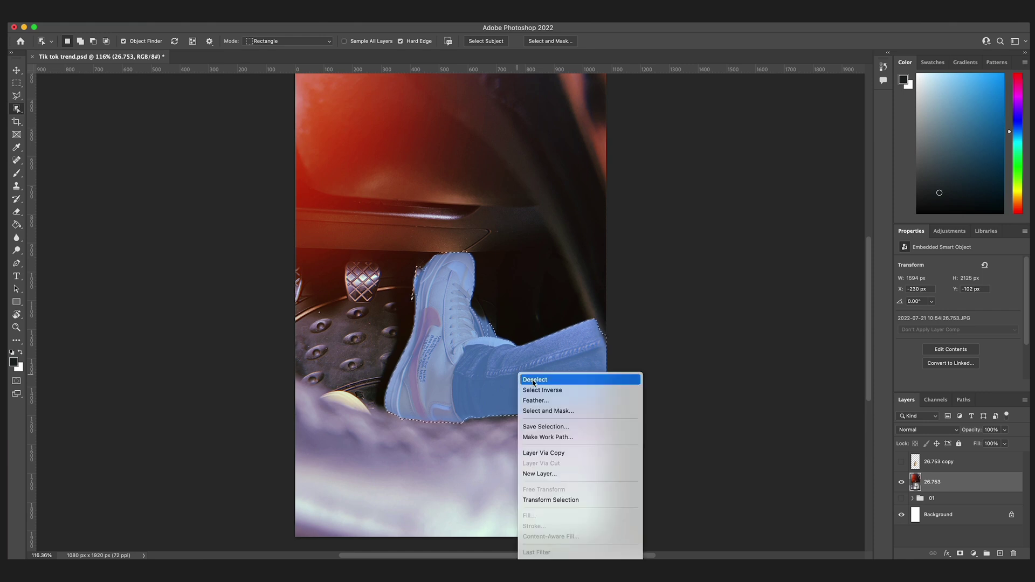
pyautogui.click(569, 414)
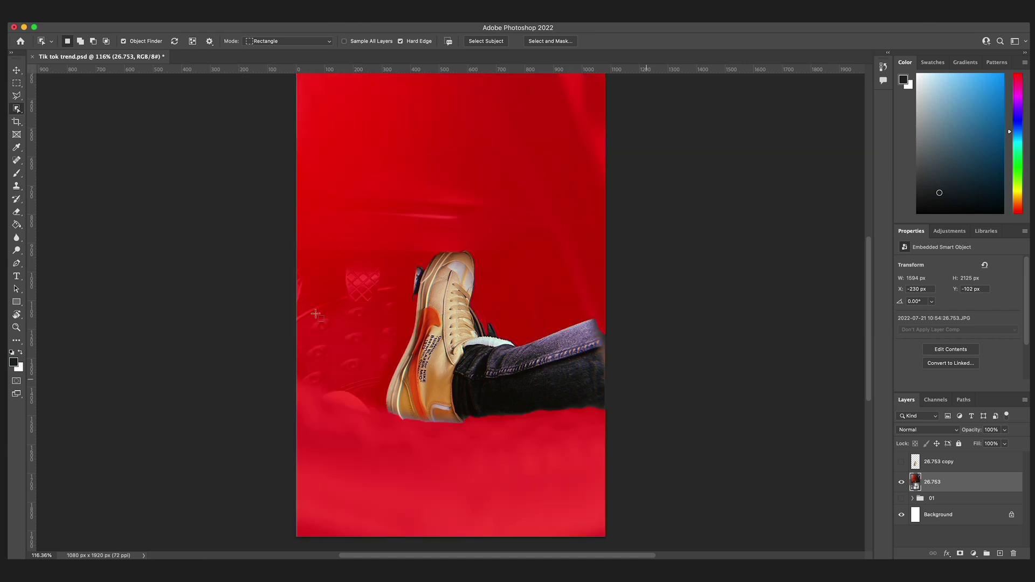
pyautogui.press('super+alt+r')
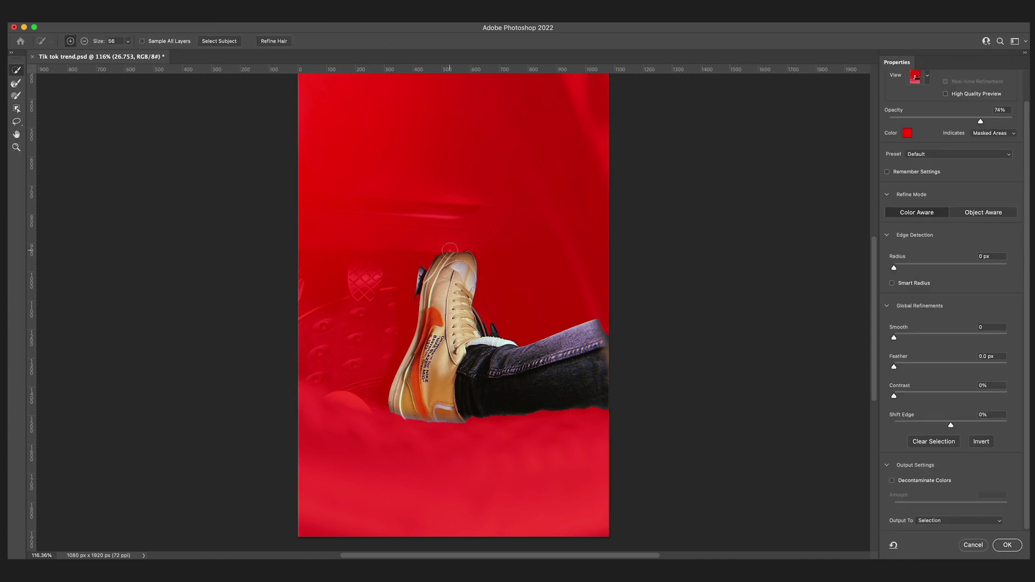
pyautogui.moveTo(450, 249)
pyautogui.mouseDown()
pyautogui.moveTo(453, 350)
pyautogui.moveTo(501, 320)
pyautogui.mouseUp()
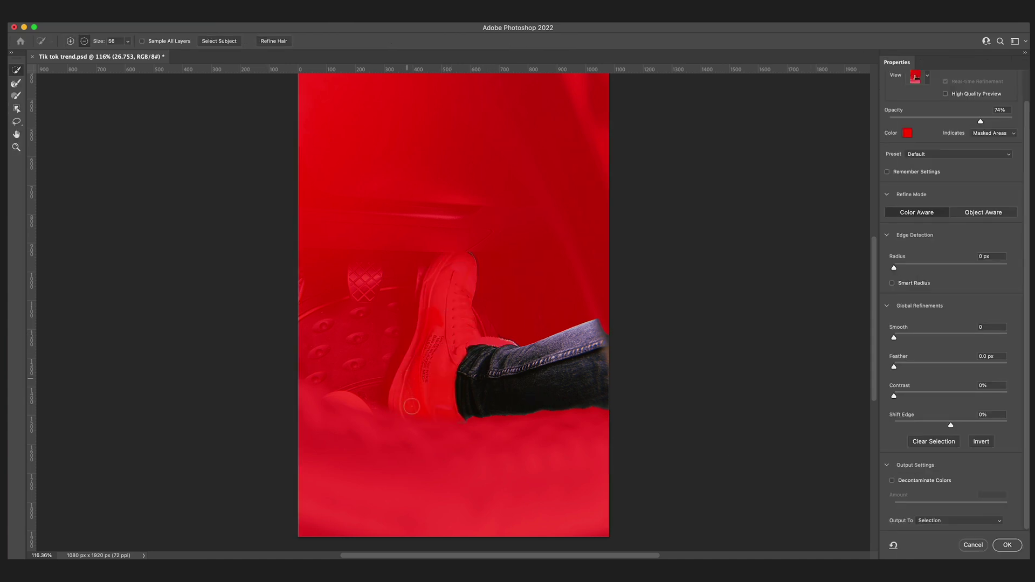
# Output the trouser leg selection to a new layer
pyautogui.click(960, 521)
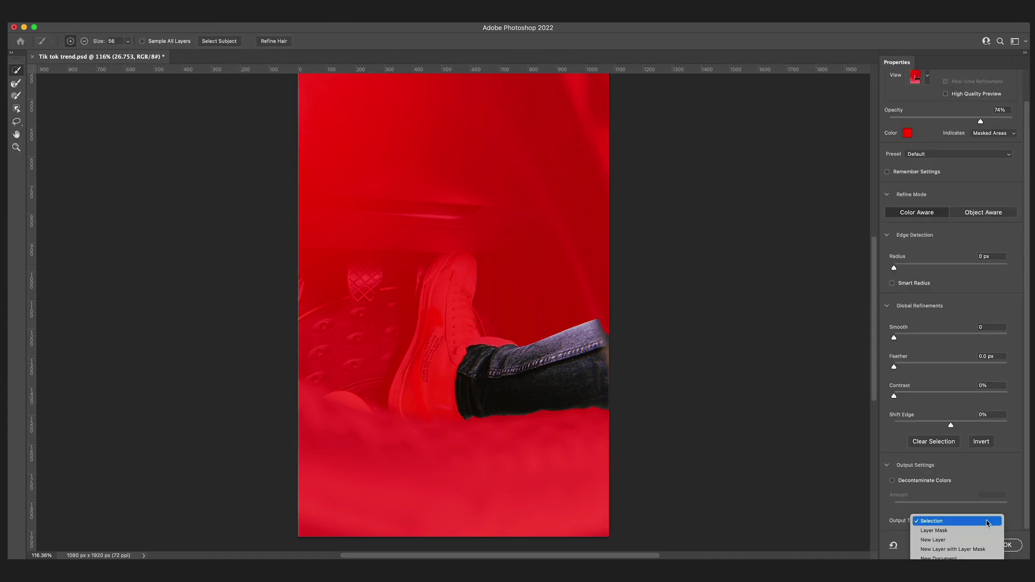
pyautogui.click(966, 539)
pyautogui.press('Return')
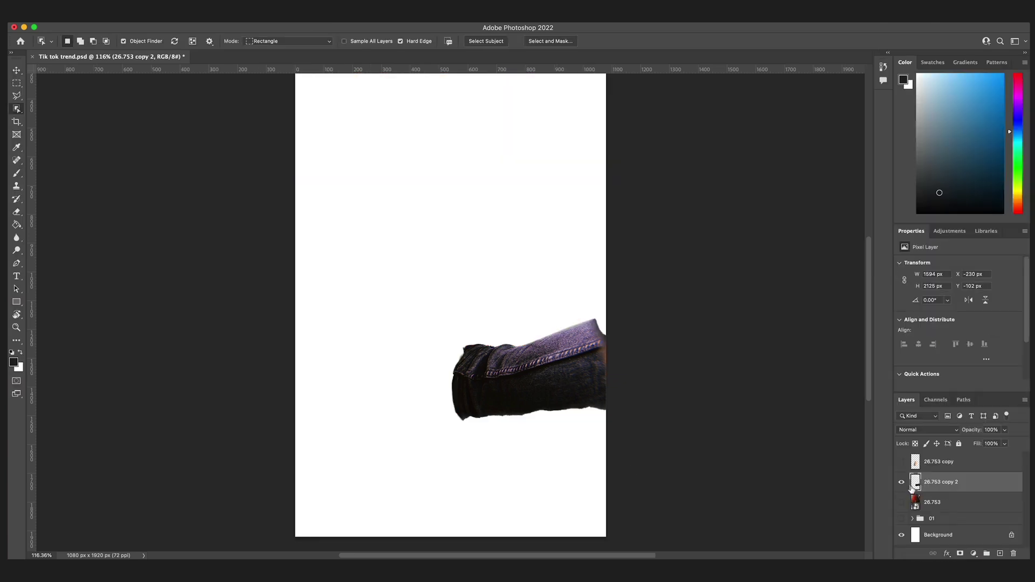
# Turn the original 26.753 layer back on together with the trouser leg cutout layer
pyautogui.click(901, 482)
pyautogui.click(901, 502)
pyautogui.click(902, 482)
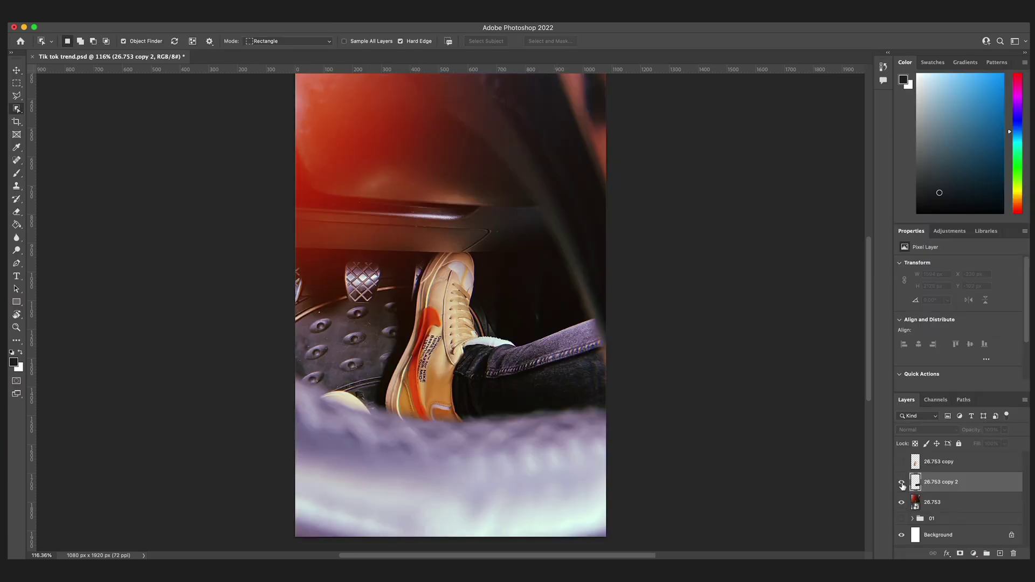
# Group the shoe cutout, trouser leg cutout and original 26.753 layers, and name the group 02
pyautogui.keyDown('shift'); pyautogui.click(948, 465); pyautogui.keyUp('shift')
pyautogui.keyDown('shift'); pyautogui.click(951, 500); pyautogui.keyUp('shift')
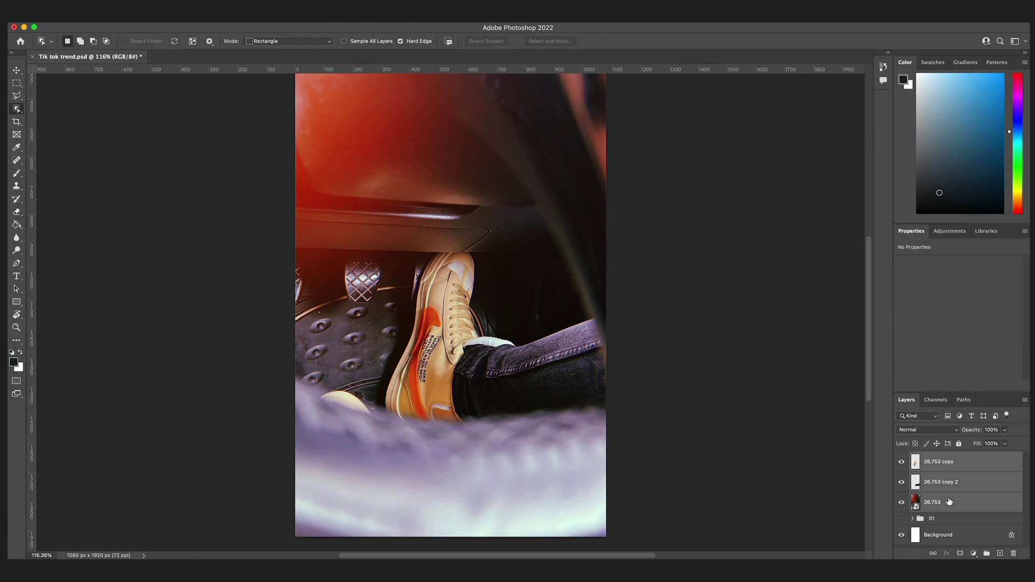
pyautogui.press('super+g')
pyautogui.doubleClick(946, 458)
pyautogui.write('02')
pyautogui.press('Return')
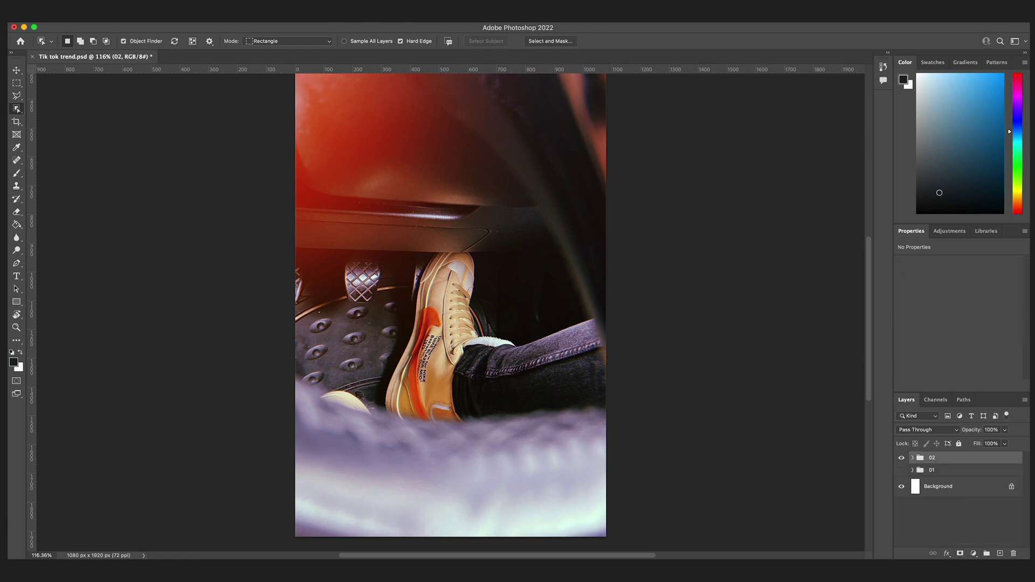
# Preview group 01 in place of group 02 by switching the visibility of both groups
pyautogui.click(901, 458)
pyautogui.click(901, 470)
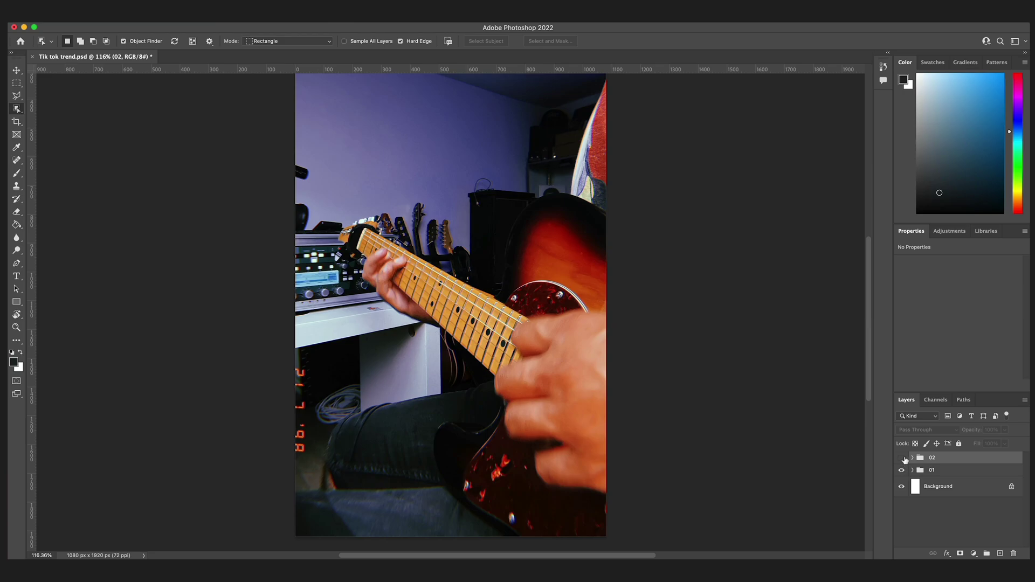
pyautogui.click(901, 458)
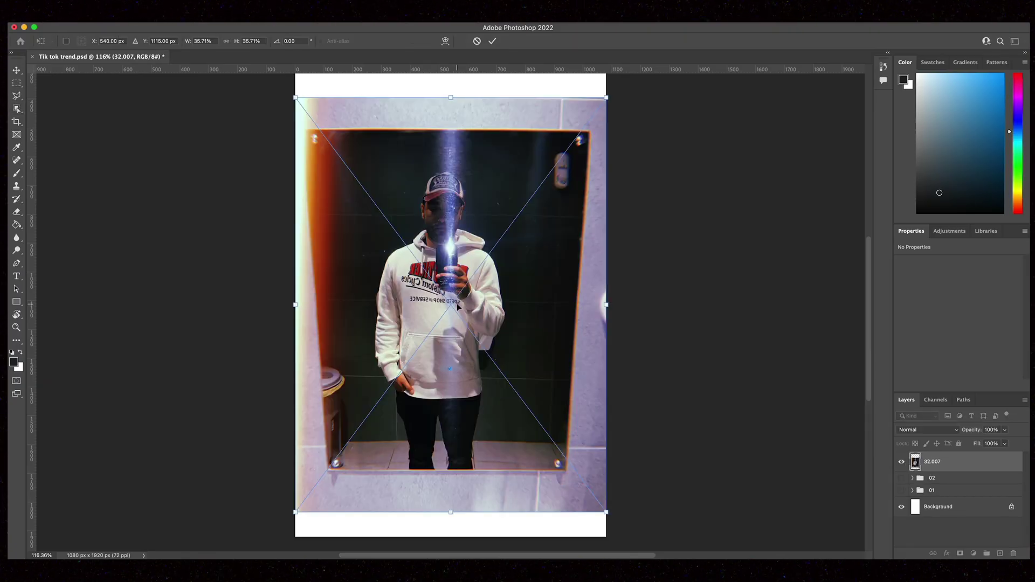
# Scale the placed 32.007 mirror photo to 58.13% and position it so it covers the whole canvas
pyautogui.scroll(-3, 407, 291)
pyautogui.scroll(5, 369, 234)
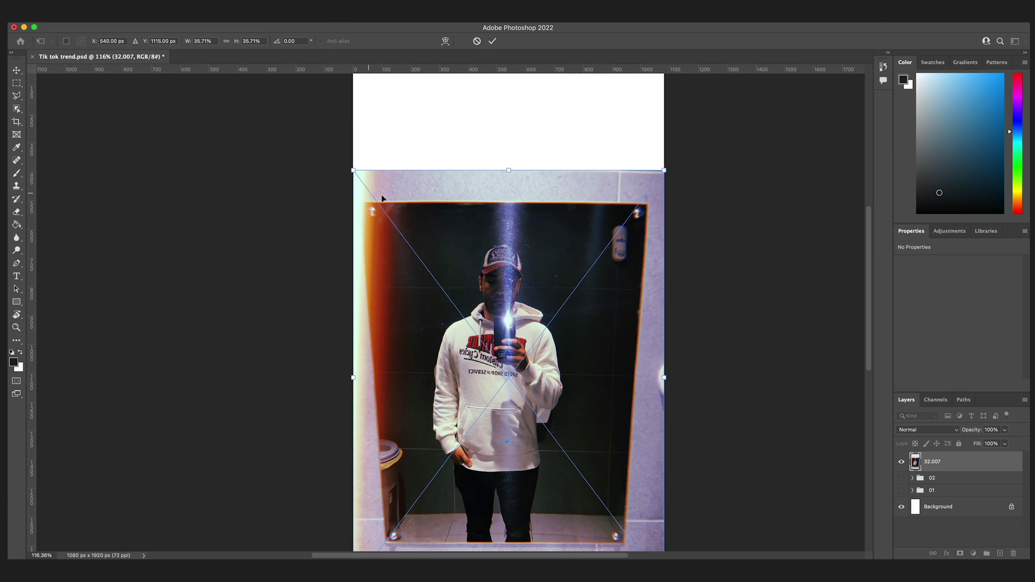
pyautogui.scroll(-2, 434, 210)
pyautogui.moveTo(380, 195); pyautogui.dragTo(330, 120)
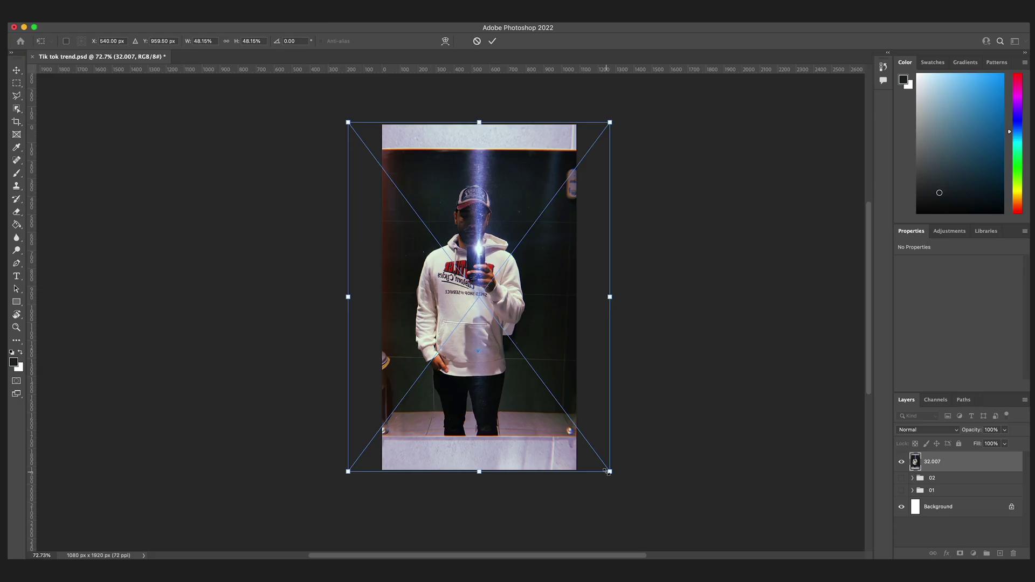
pyautogui.moveTo(610, 469); pyautogui.dragTo(624, 490)
pyautogui.moveTo(493, 214); pyautogui.dragTo(491, 204)
pyautogui.scroll(3, 499, 238)
pyautogui.scroll(-3, 499, 238)
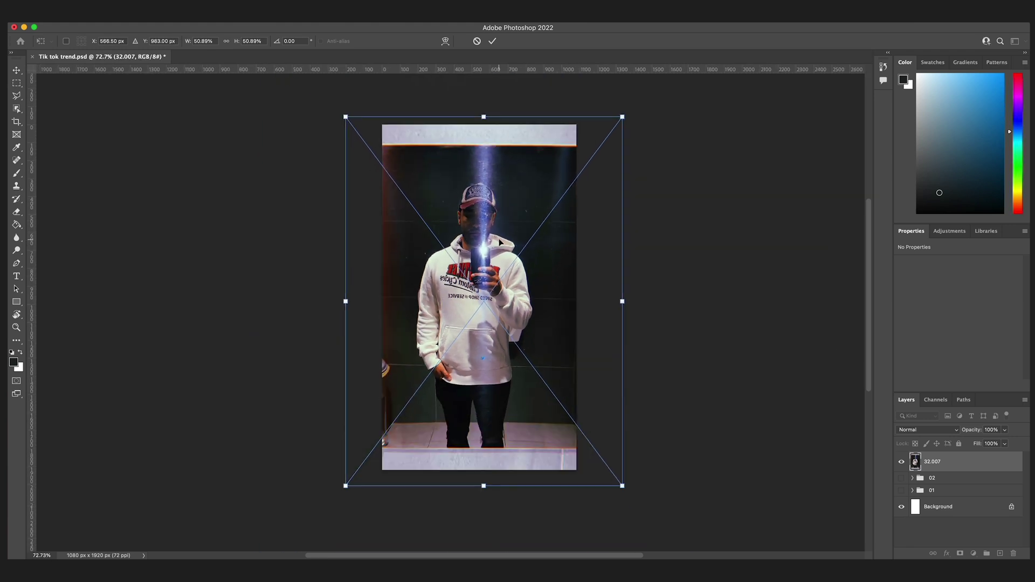
pyautogui.scroll(1, 499, 238)
pyautogui.moveTo(349, 122); pyautogui.dragTo(338, 107)
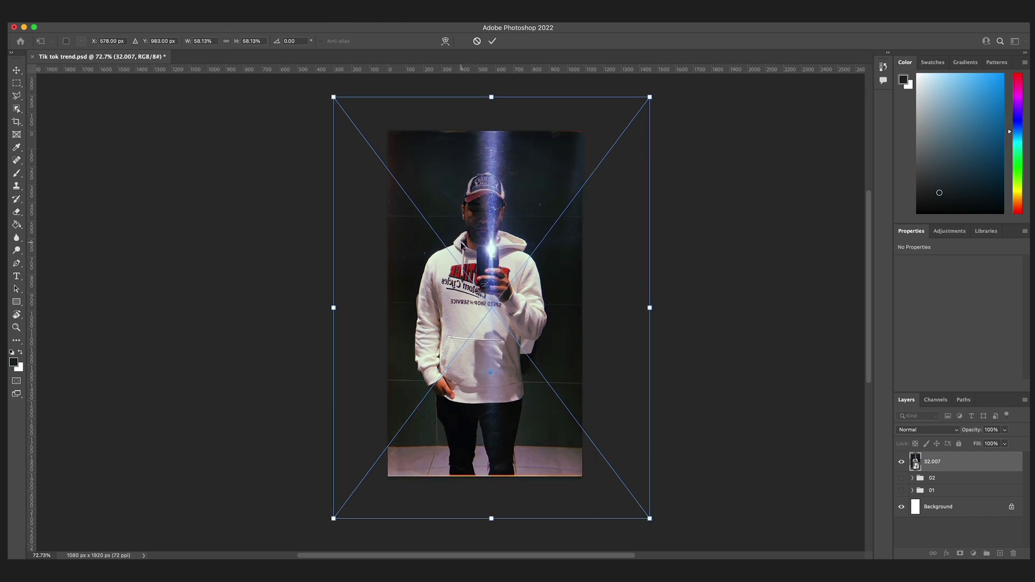
pyautogui.press('Return')
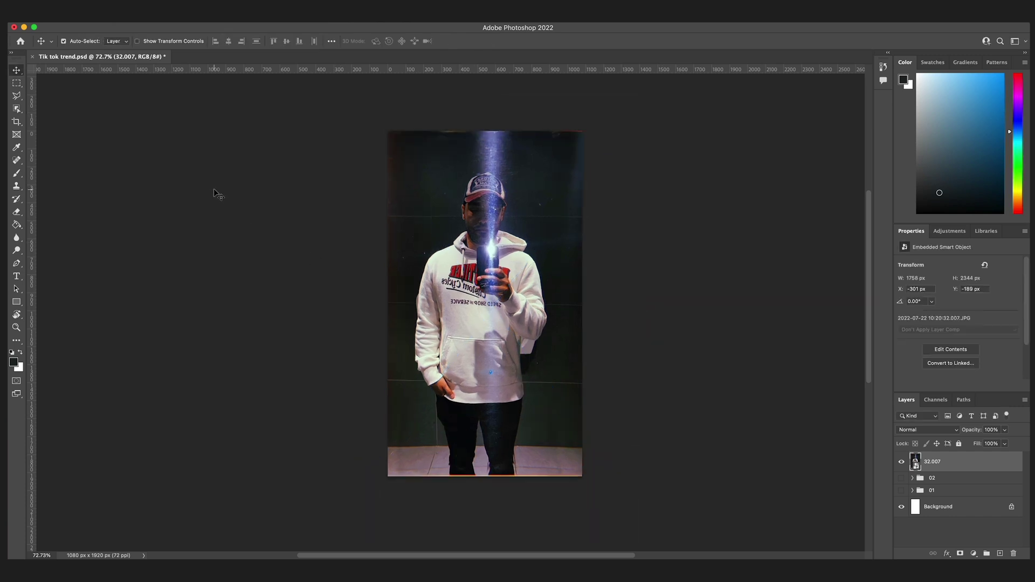
# Outline the phone's flash and the light beam above it with a Polygonal Lasso selection
pyautogui.click(20, 110)
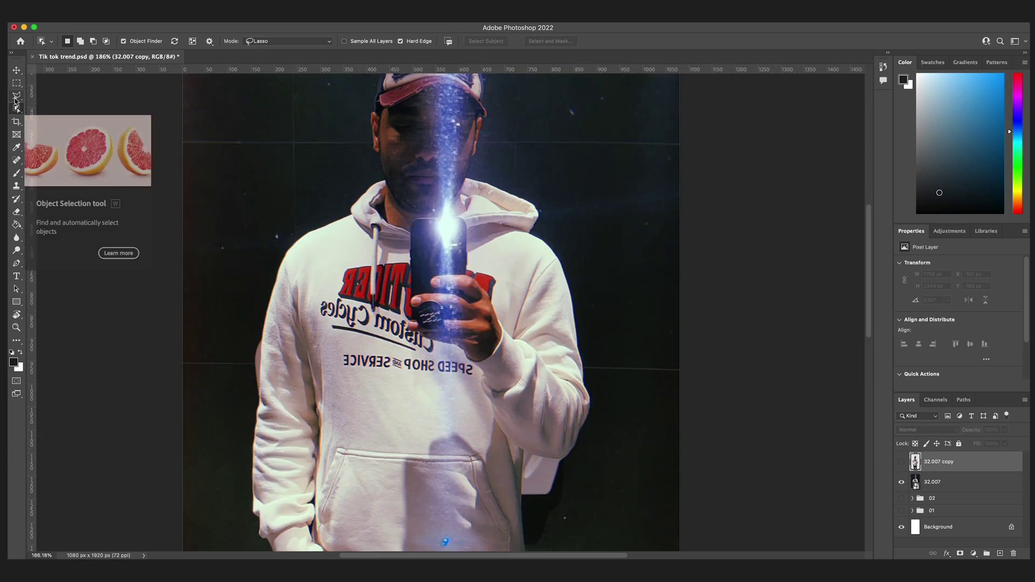
pyautogui.click(16, 95)
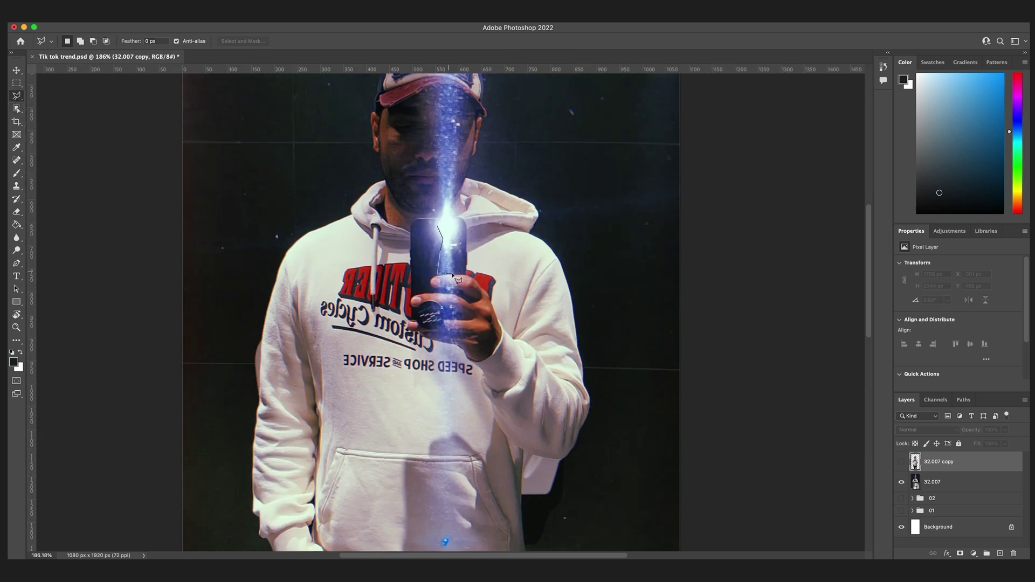
pyautogui.click(454, 183)
pyautogui.click(466, 91)
pyautogui.click(450, 79)
pyautogui.click(436, 83)
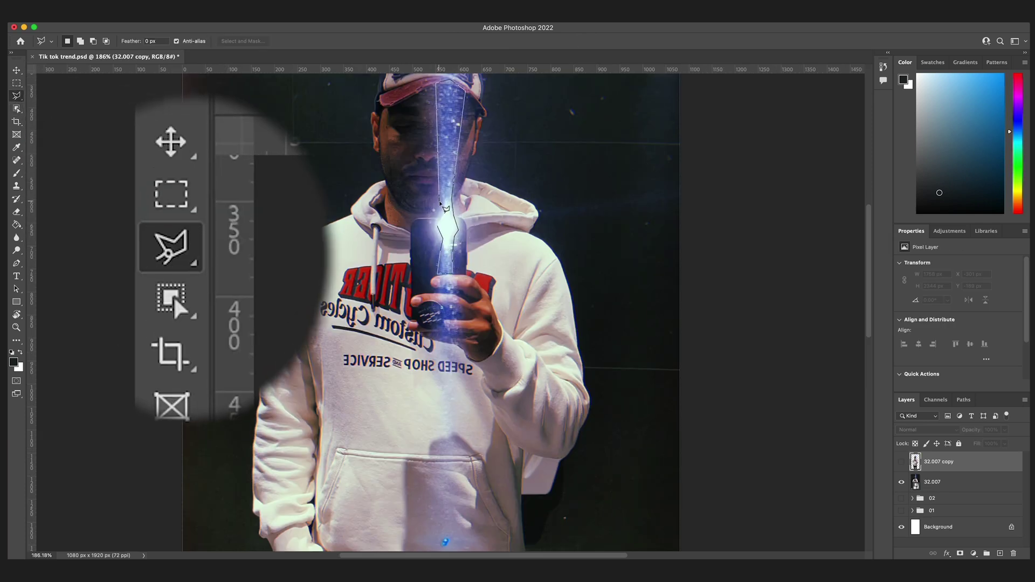
pyautogui.click(442, 181)
pyautogui.click(443, 200)
pyautogui.click(439, 224)
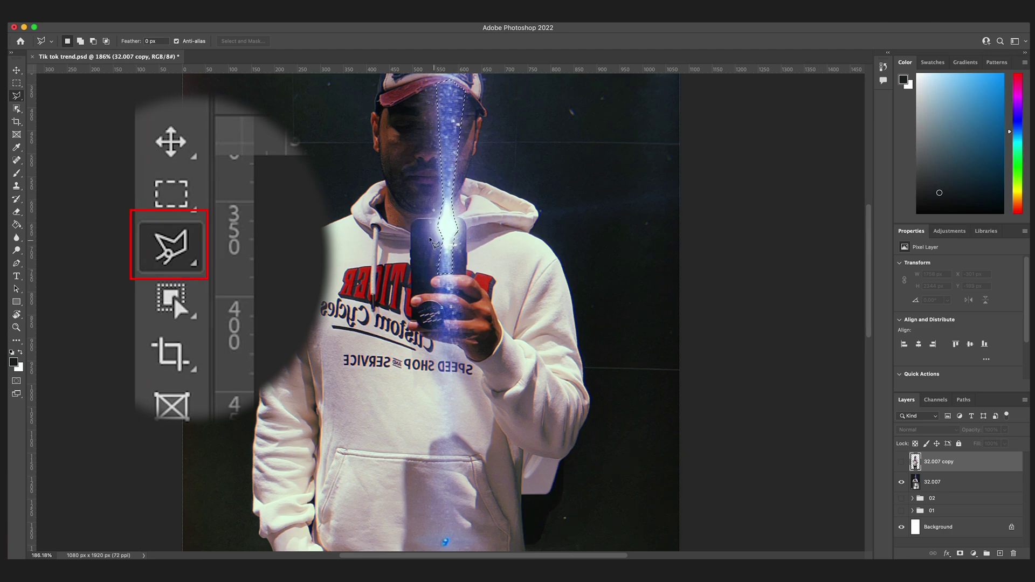
# Output the flash and light beam selection to a new layer through Select and Mask
pyautogui.rightClick(452, 223)
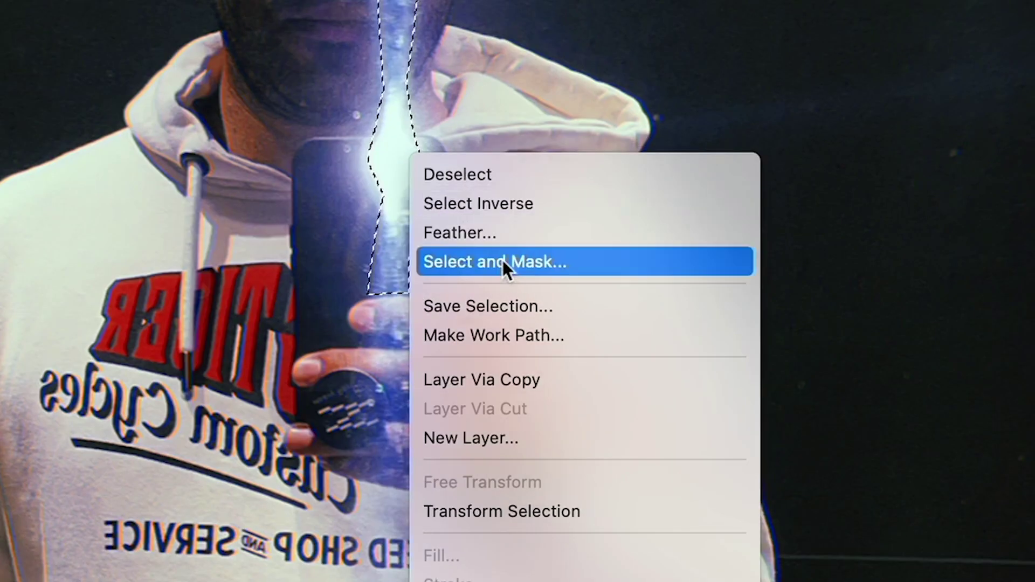
pyautogui.click(503, 259)
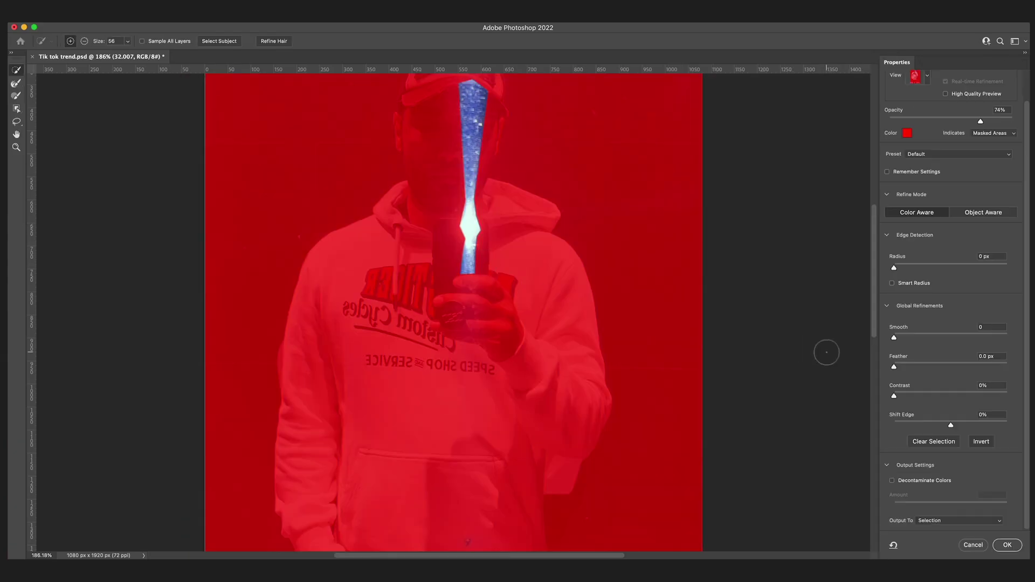
pyautogui.click(963, 523)
pyautogui.click(960, 540)
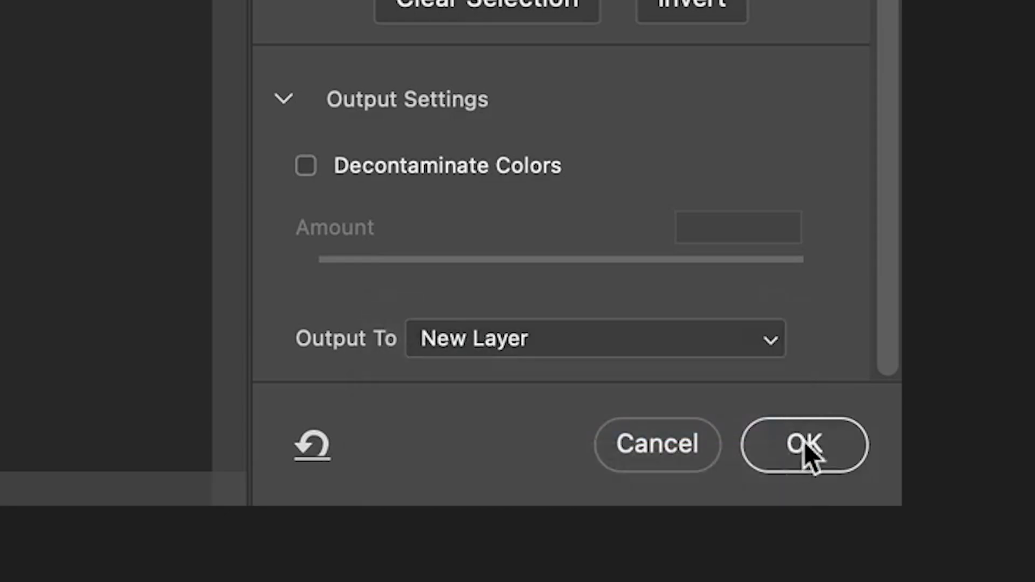
pyautogui.click(1006, 545)
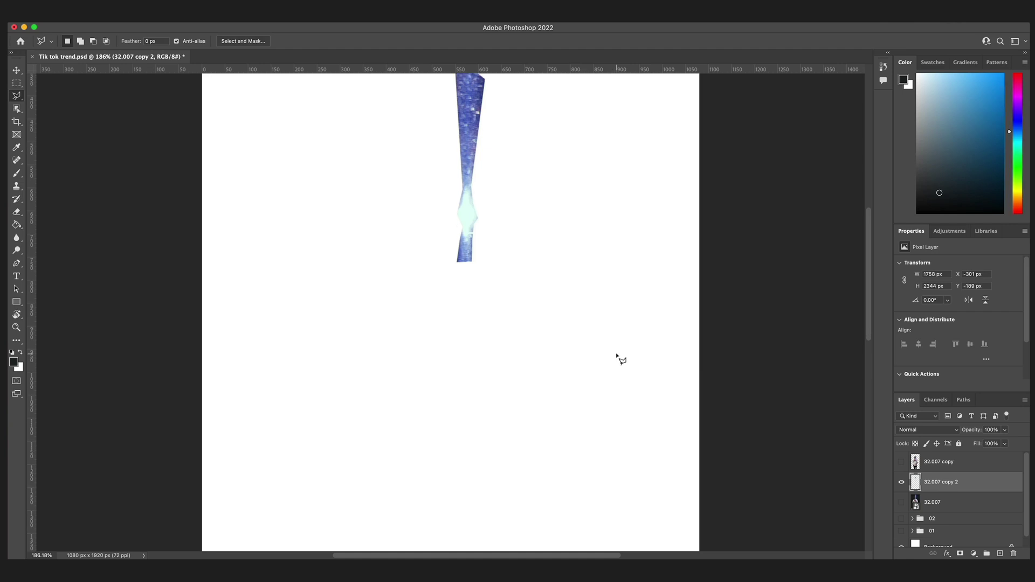
# Check the visibility of the 32.007 cutout layers and turn the original 32.007 layer back on beneath them
pyautogui.click(901, 482)
pyautogui.scroll(-1, 900, 501)
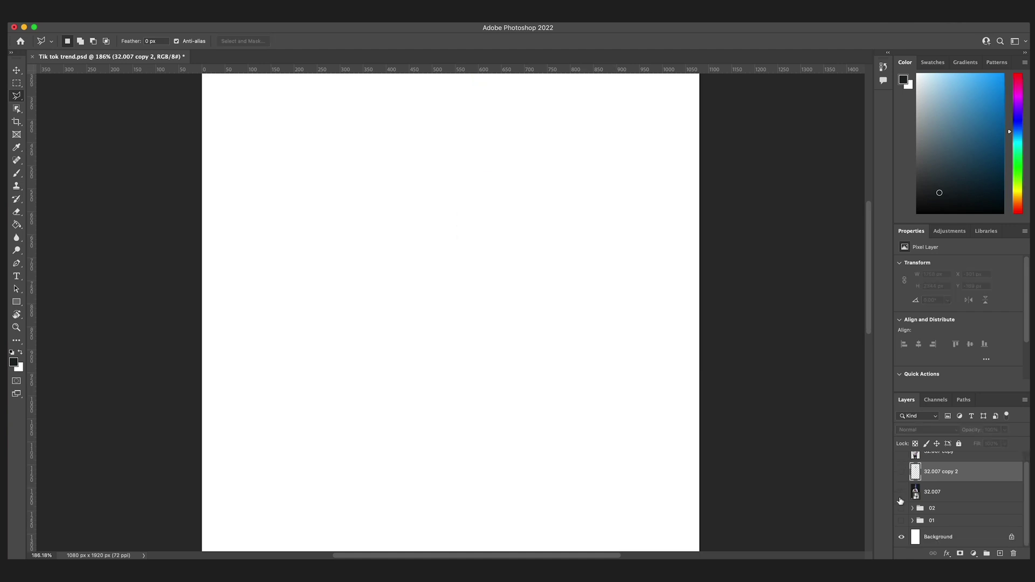
pyautogui.scroll(1, 906, 472)
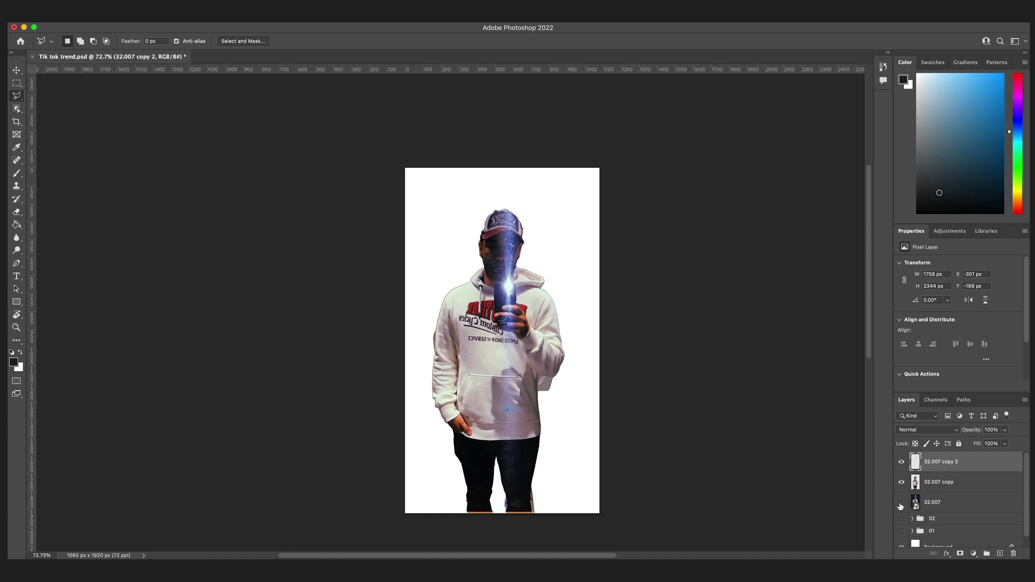
pyautogui.click(901, 504)
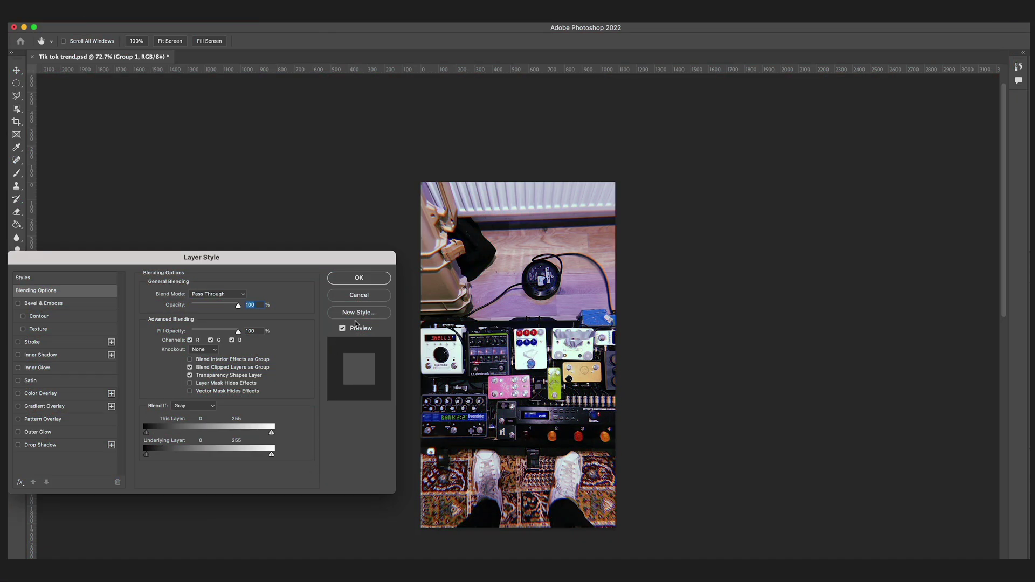
# Close the layer style settings without applying anything and save the Tik tok trend document
pyautogui.click(359, 296)
pyautogui.press('e')
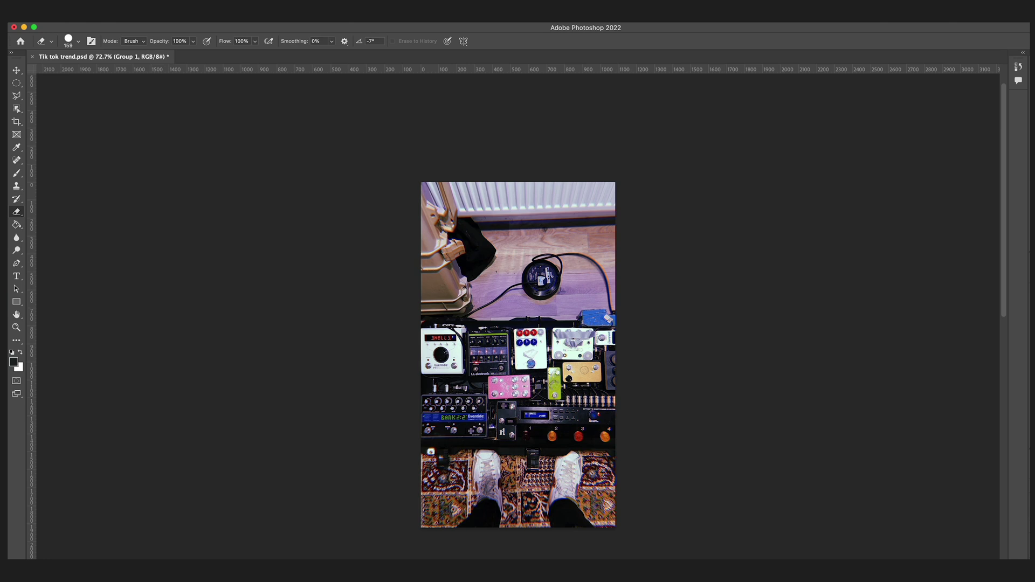
pyautogui.press('super+s')
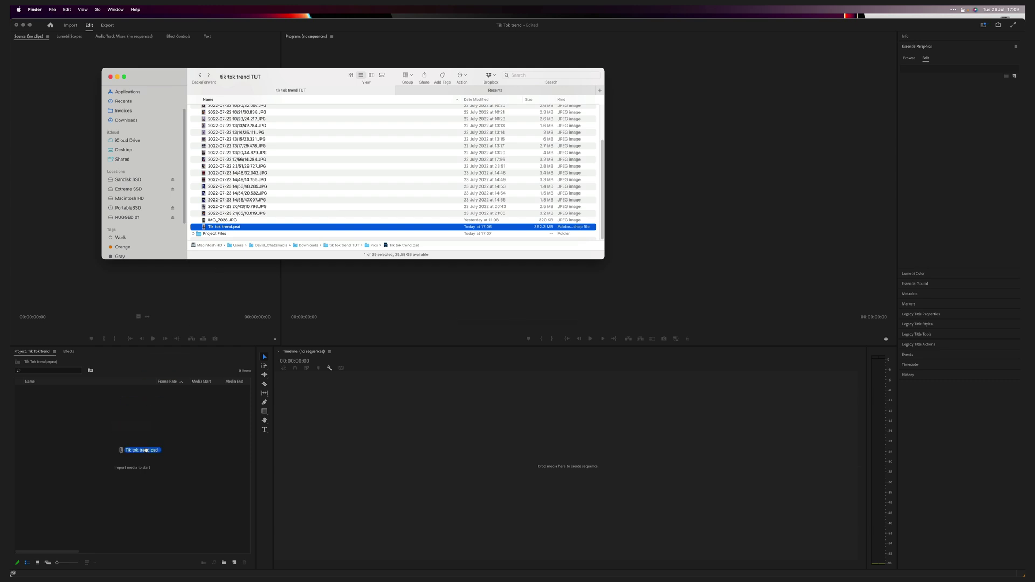
# Bring Tik tok trend.psd into the Premiere Pro project, choosing Individual Layers and Layer Size footage dimensions for the import
pyautogui.moveTo(146, 450); pyautogui.dragTo(143, 451)
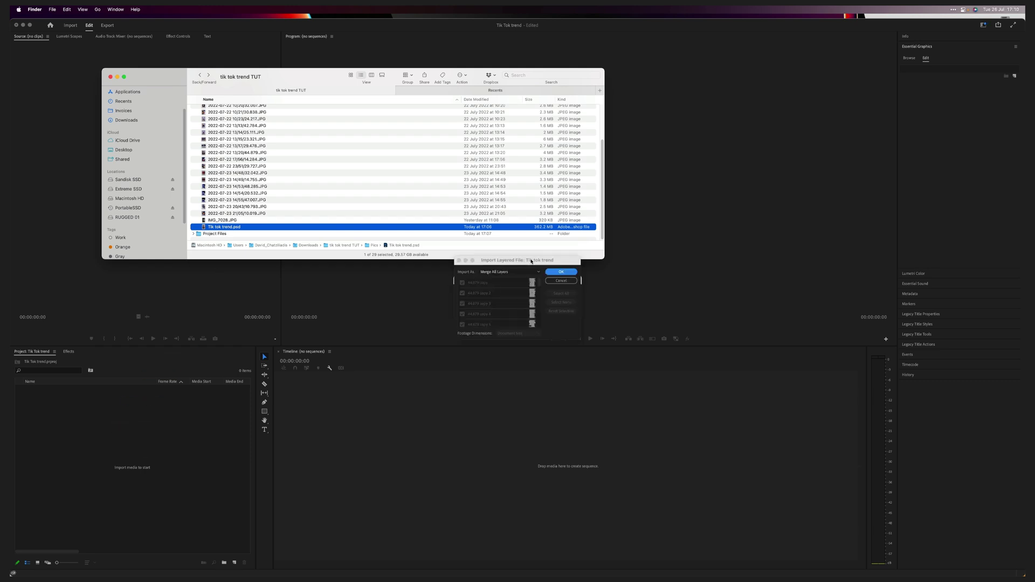
pyautogui.click(508, 275)
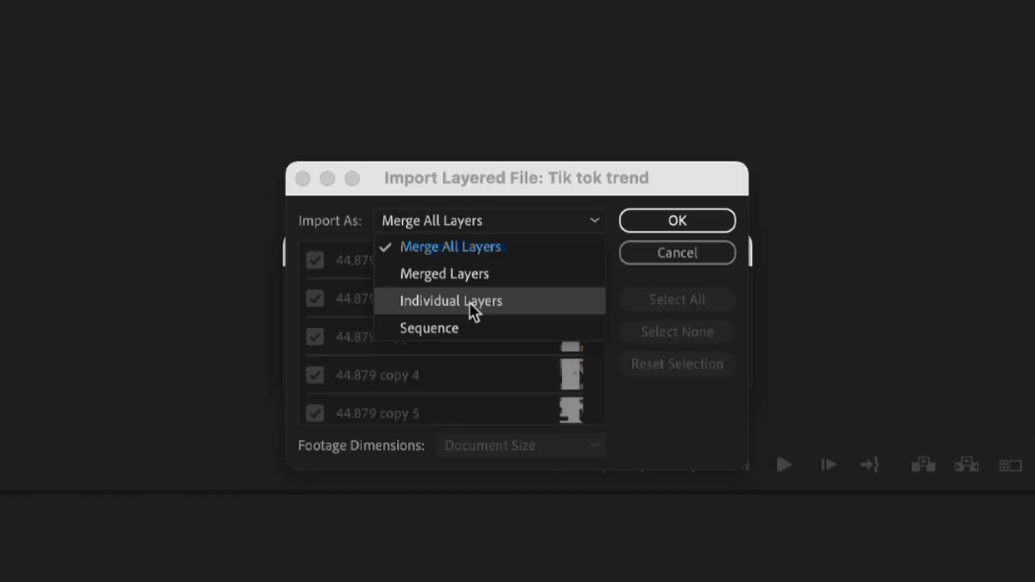
pyautogui.click(469, 302)
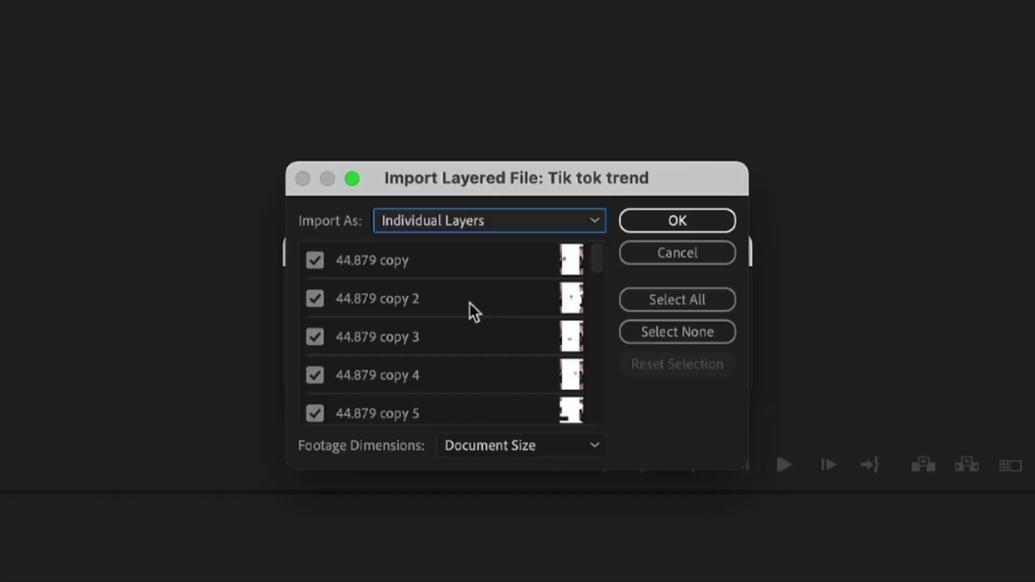
pyautogui.click(491, 445)
pyautogui.click(492, 496)
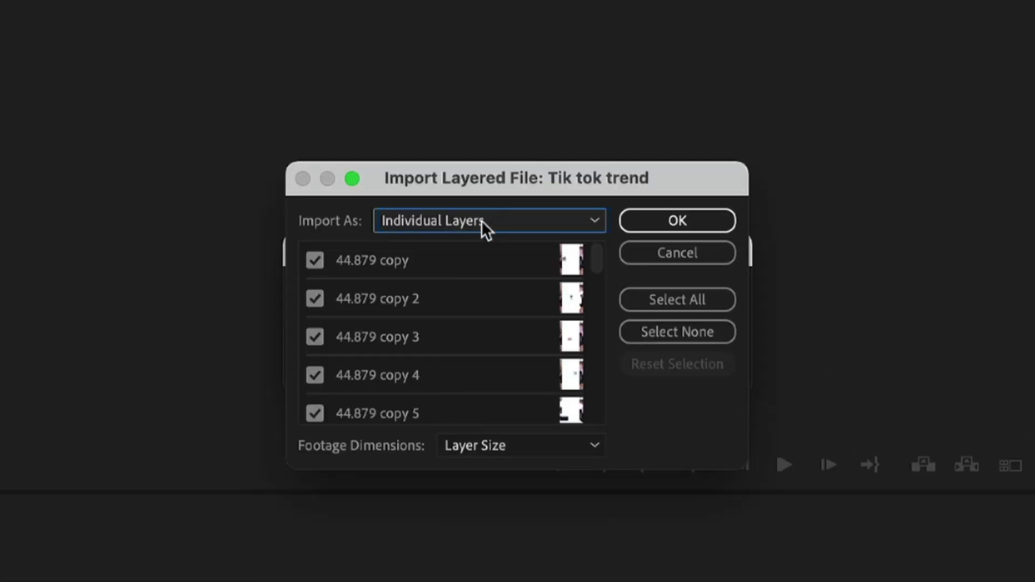
# Import the layered file as a Sequence instead, with all layers except Background selected and footage dimensions set to Layer Size
pyautogui.click(481, 221)
pyautogui.click(452, 323)
pyautogui.click(675, 299)
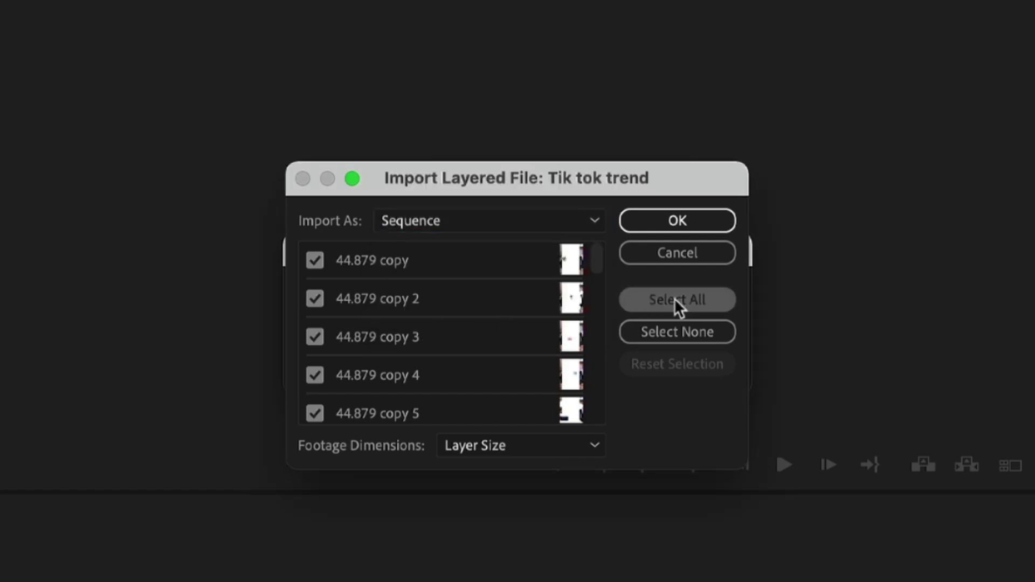
pyautogui.scroll(-10, 404, 353)
pyautogui.click(521, 445)
pyautogui.click(492, 497)
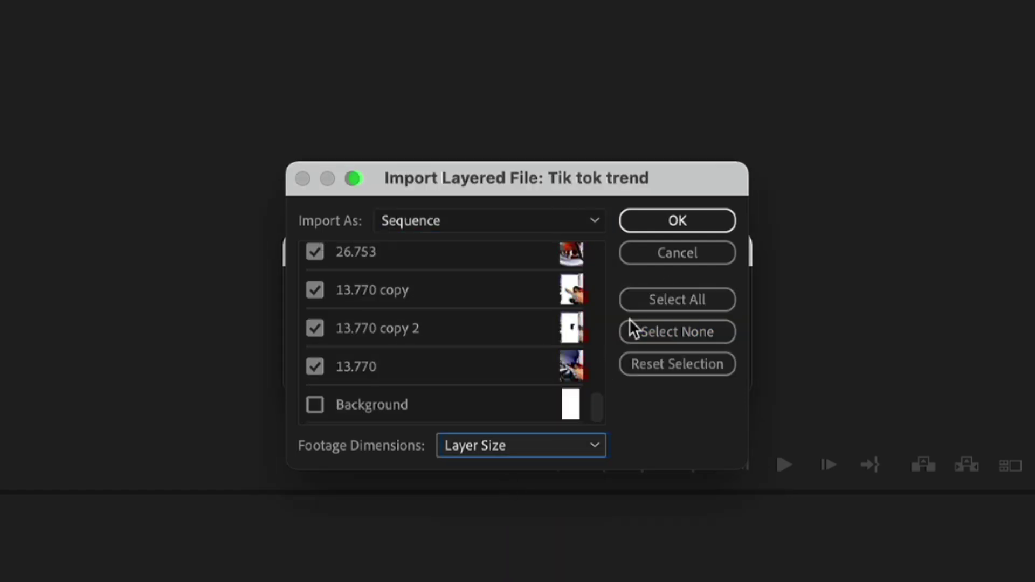
pyautogui.click(659, 229)
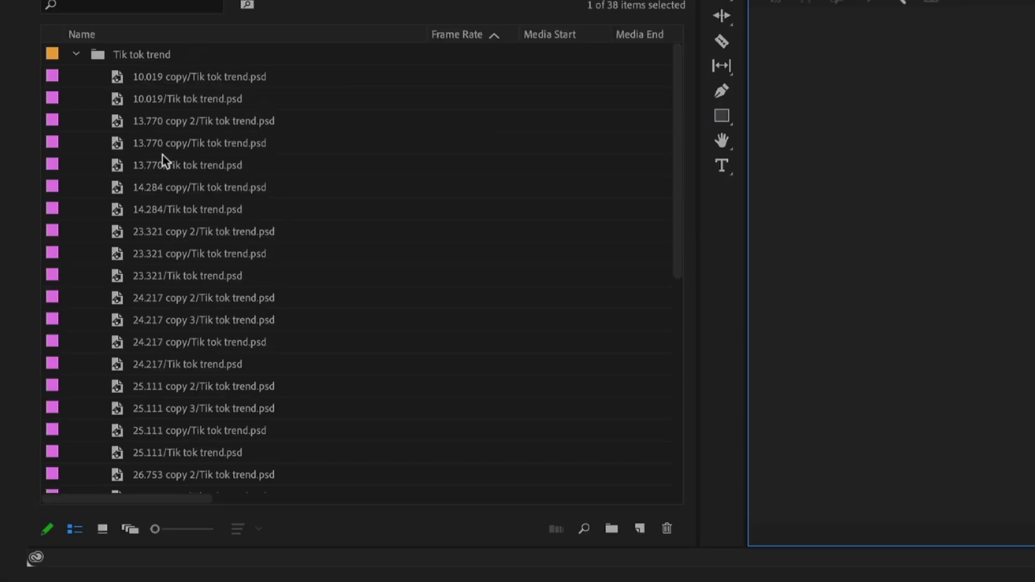
# Look through the imported layers in the Tik tok trend bin and open the Tik tok trend sequence
pyautogui.click(195, 72)
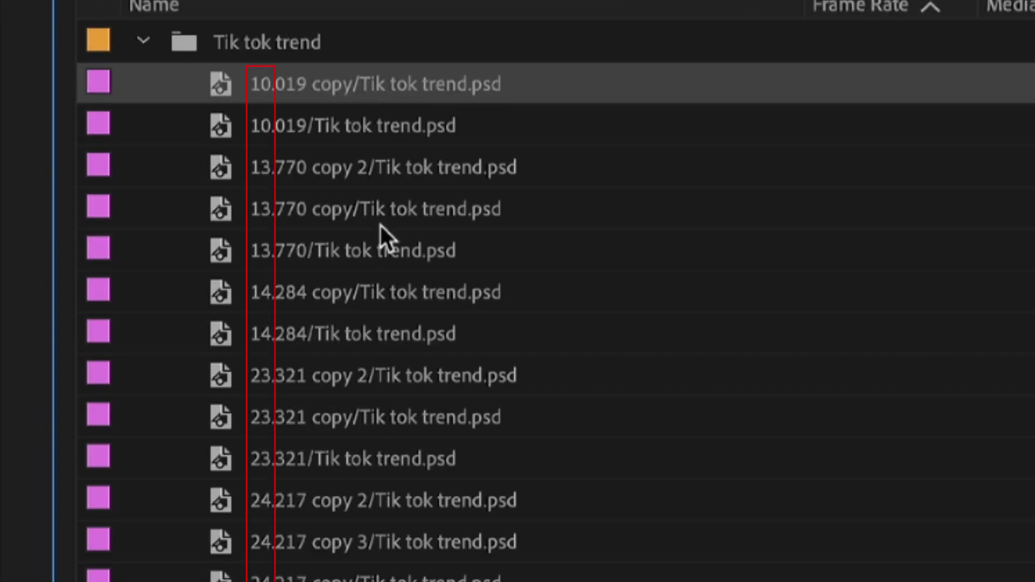
pyautogui.click(285, 120)
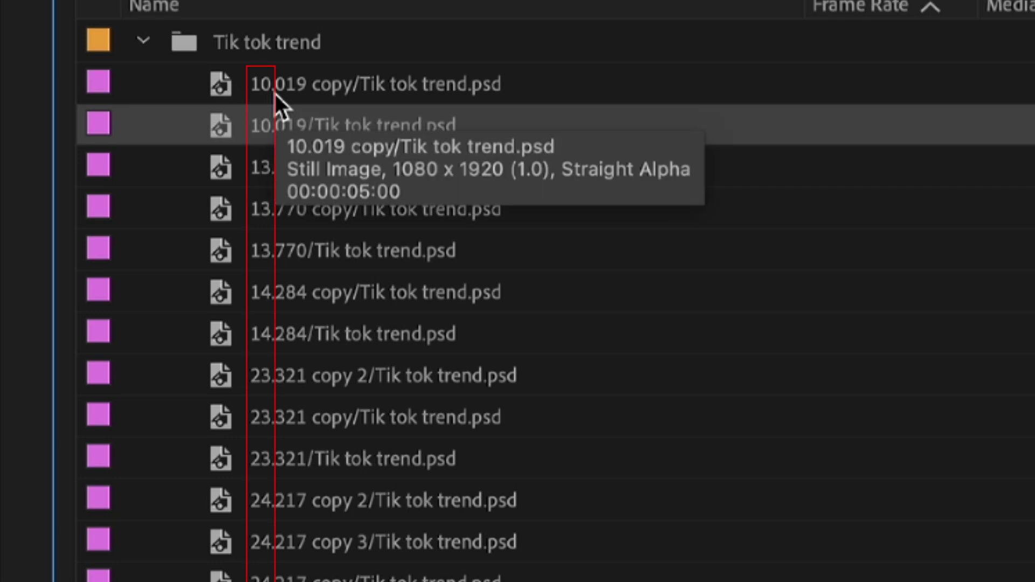
pyautogui.scroll(-6, 308, 108)
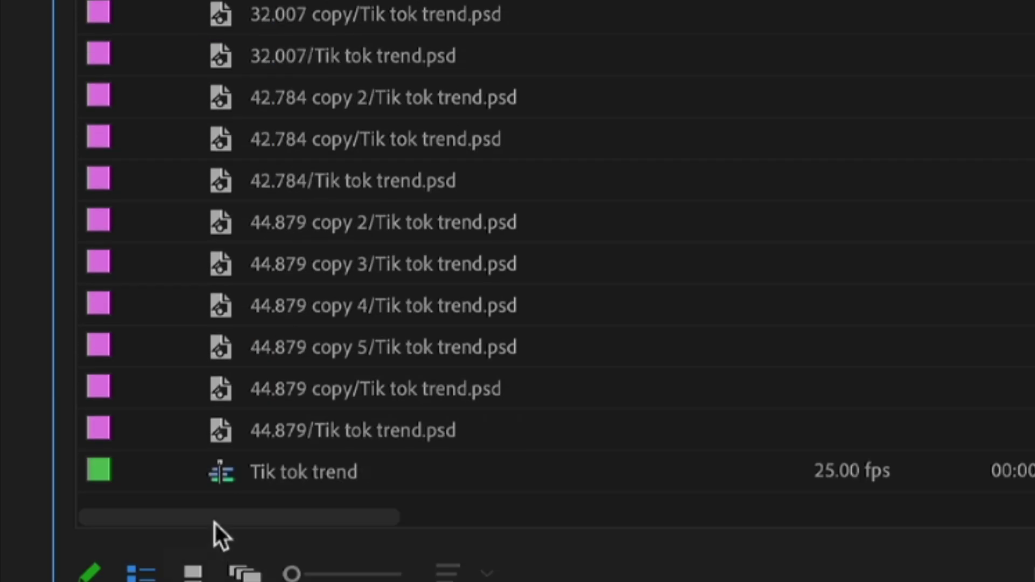
pyautogui.doubleClick(219, 482)
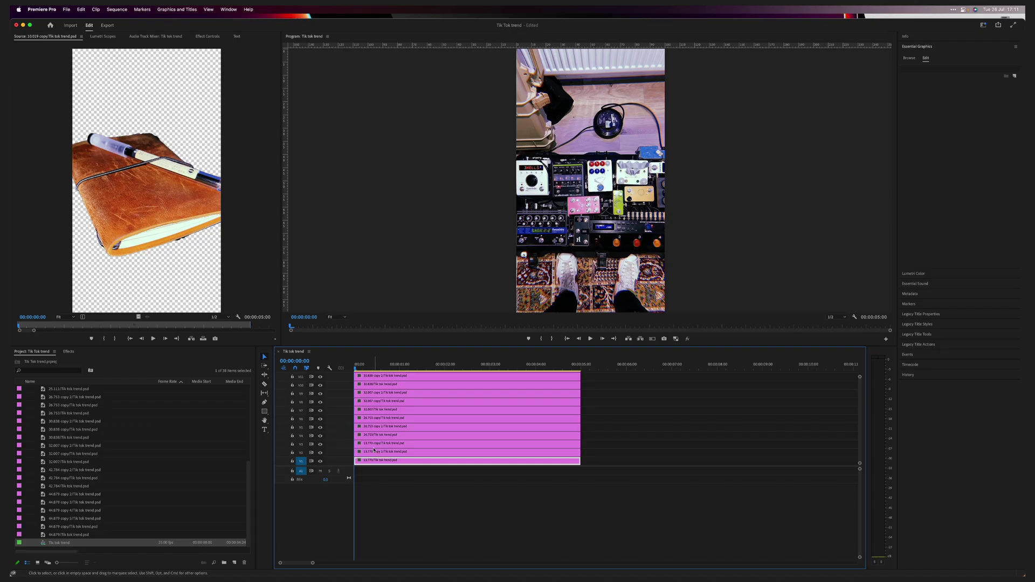
# Select the original 44.879 clip and its five cutout clips, and move them together along the timeline past the other stacked clips
pyautogui.scroll(8, 467, 421)
pyautogui.moveTo(379, 374); pyautogui.dragTo(378, 422)
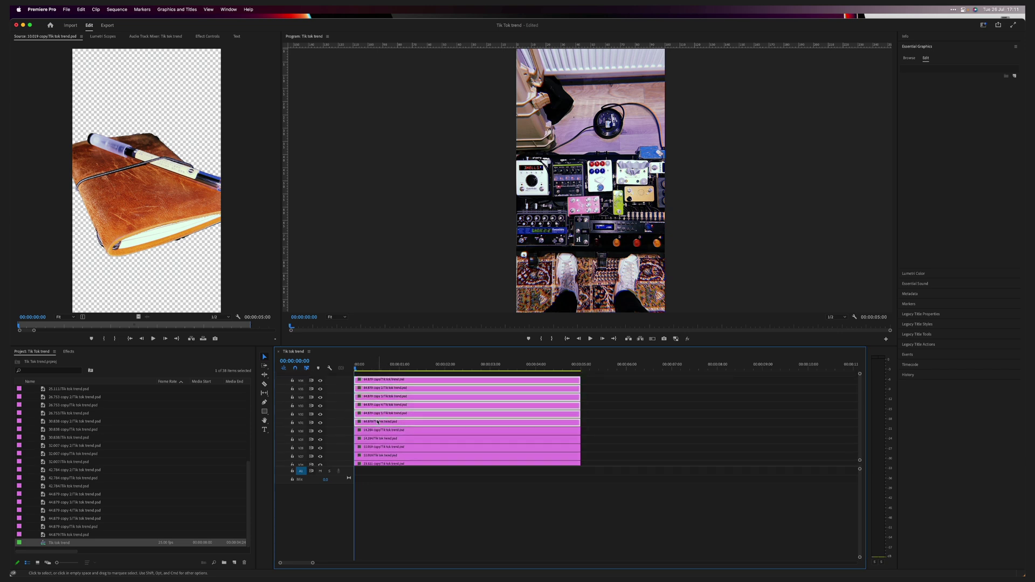
pyautogui.doubleClick(415, 423)
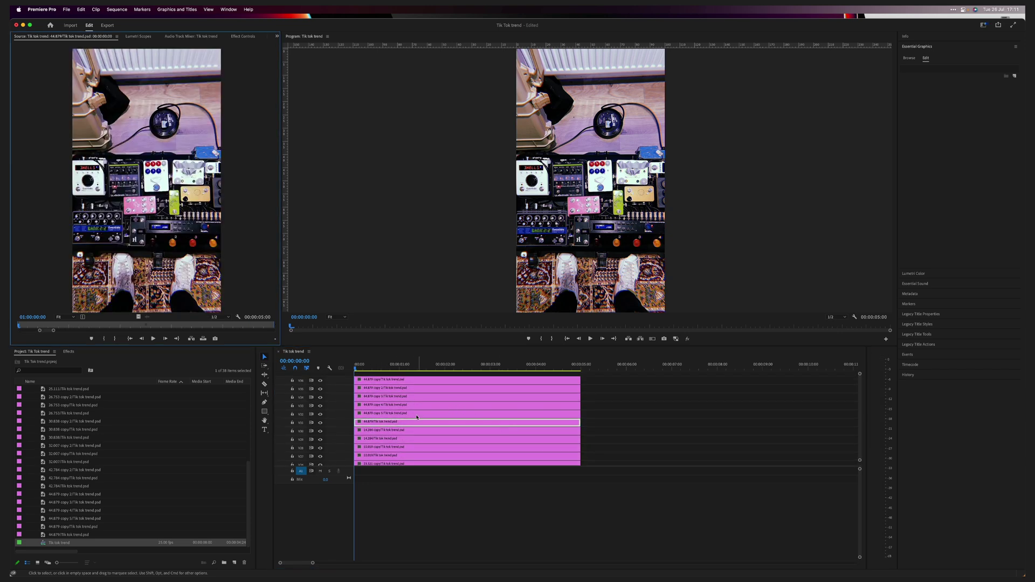
pyautogui.moveTo(598, 379); pyautogui.dragTo(542, 423)
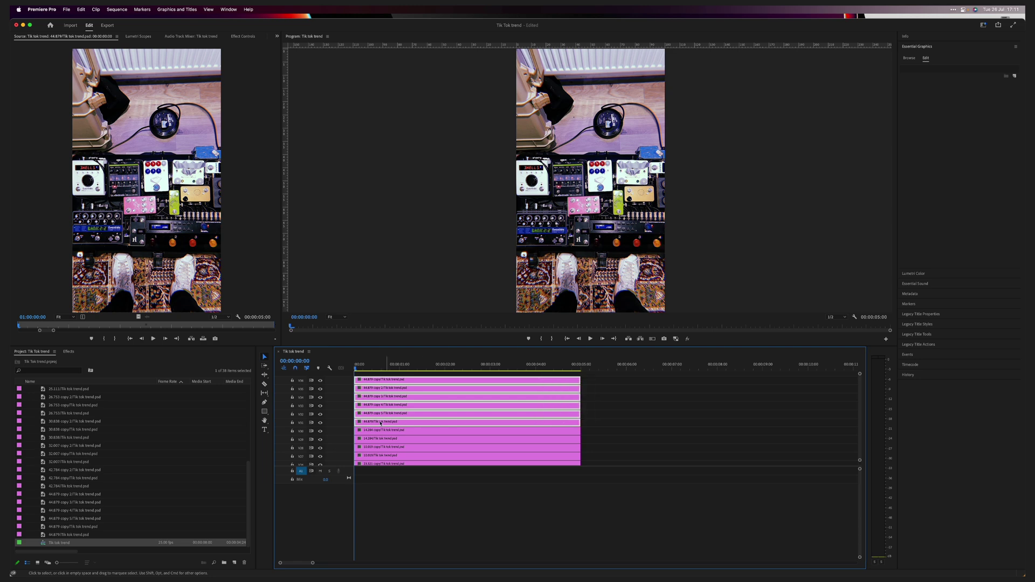
pyautogui.moveTo(377, 421); pyautogui.dragTo(619, 421)
pyautogui.scroll(-8, 475, 419)
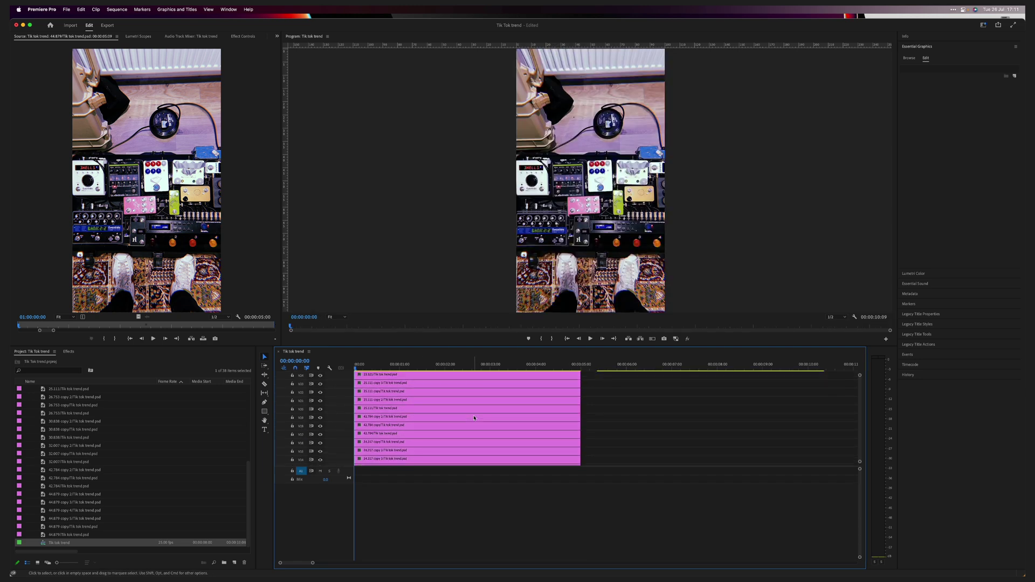
# Maximize the timeline, select all the remaining stacked clips, and move them together along the timeline away from the sequence start
pyautogui.scroll(6, 474, 419)
pyautogui.press('`')
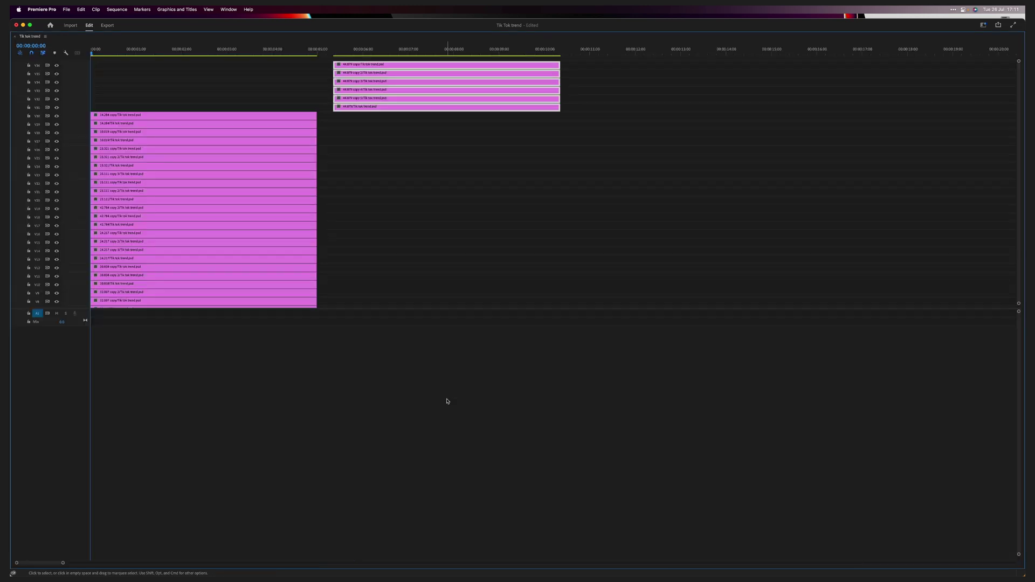
pyautogui.scroll(-1, 216, 156)
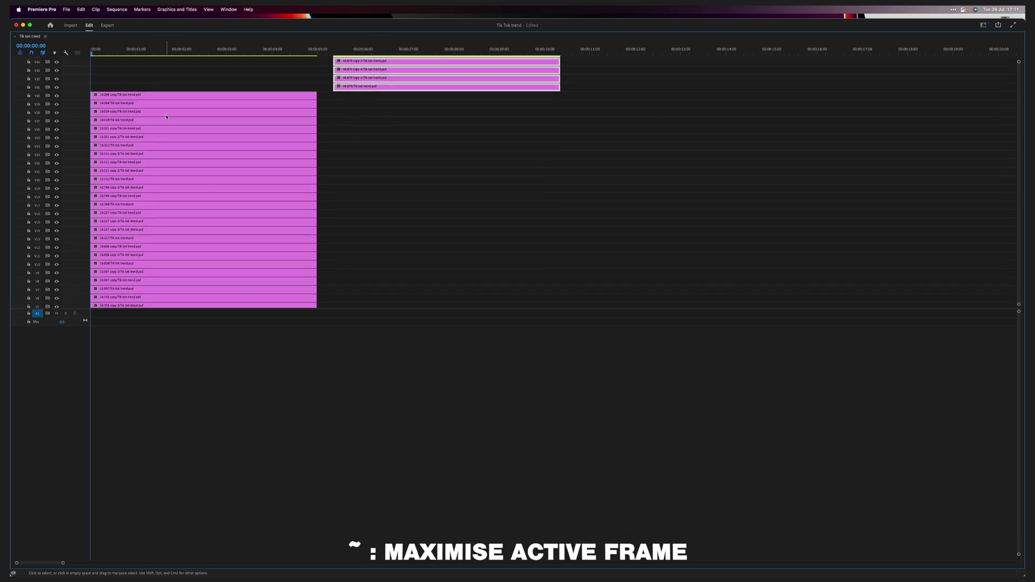
pyautogui.scroll(1, 146, 153)
pyautogui.moveTo(199, 88); pyautogui.dragTo(202, 254)
pyautogui.moveTo(110, 119); pyautogui.dragTo(396, 112)
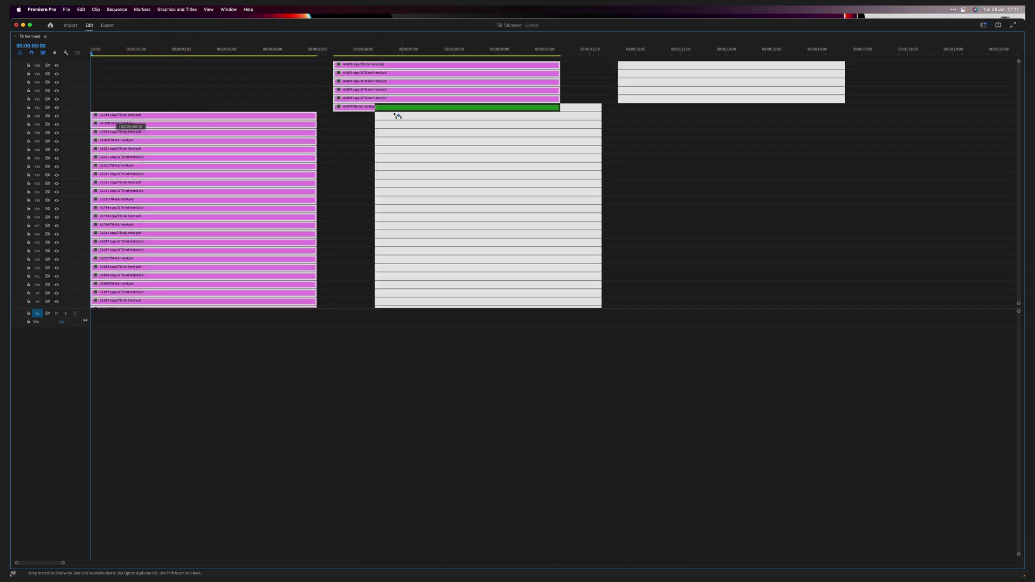
# Move the three 13.770 clips back to the sequence start on the three lowest video tracks
pyautogui.scroll(-2, 352, 154)
pyautogui.click(352, 153)
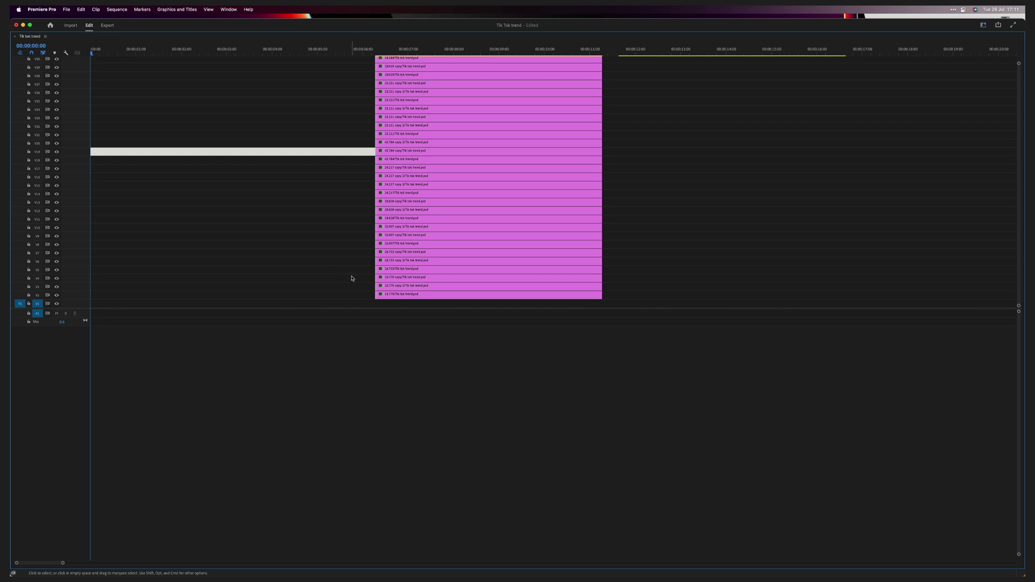
pyautogui.moveTo(352, 276); pyautogui.dragTo(101, 304)
pyautogui.scroll(-2, 152, 253)
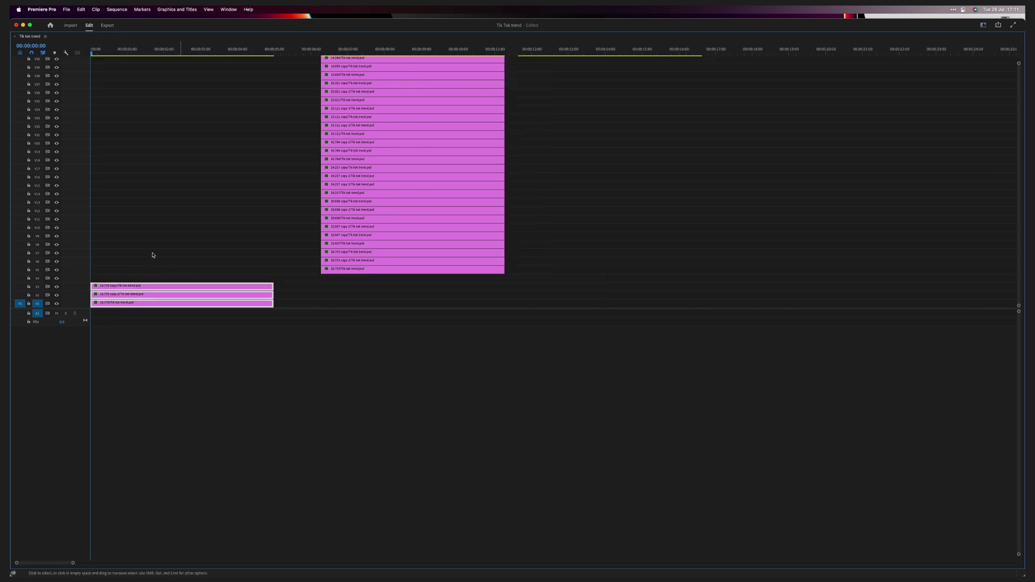
# Restore the full panel layout and open the 13.770 copy clip for viewing to check which cutout it holds
pyautogui.press('`')
pyautogui.click(390, 447)
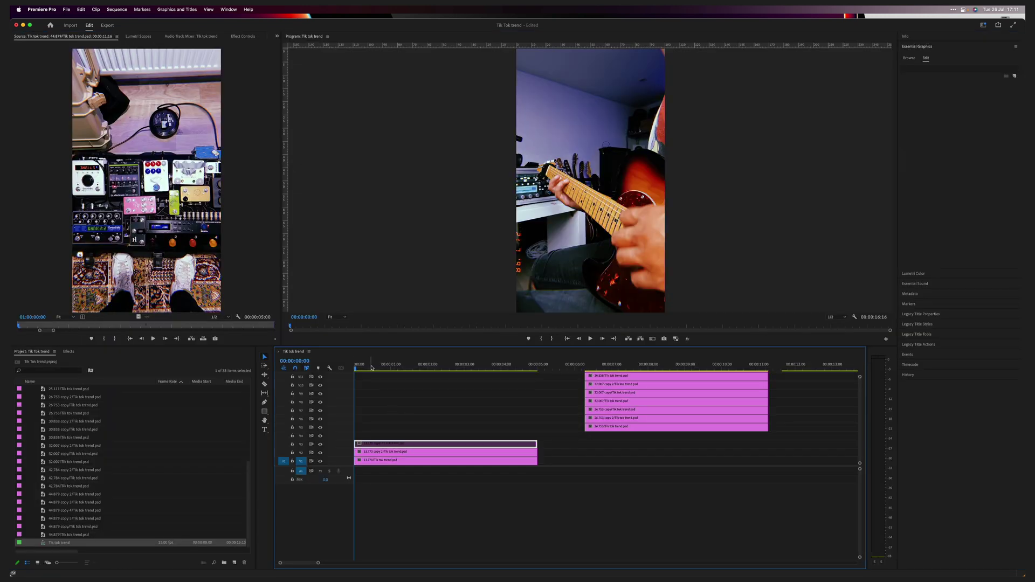
pyautogui.doubleClick(397, 445)
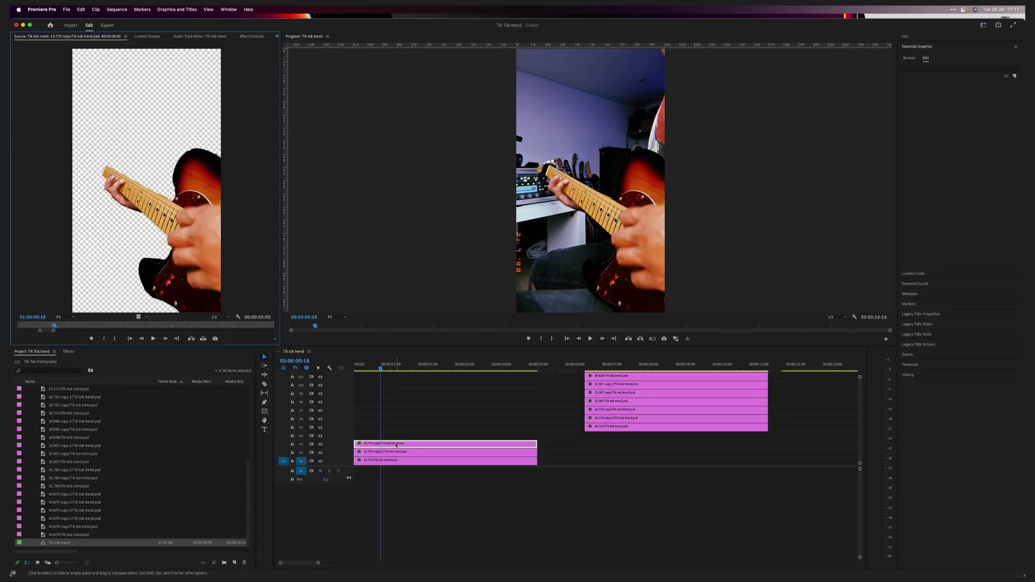
pyautogui.click(400, 419)
# Stagger the 13.770 group by trimming the start of 13.770 copy 2 to frame 5 and of 13.770 to frame 10
pyautogui.moveTo(380, 367); pyautogui.dragTo(372, 367)
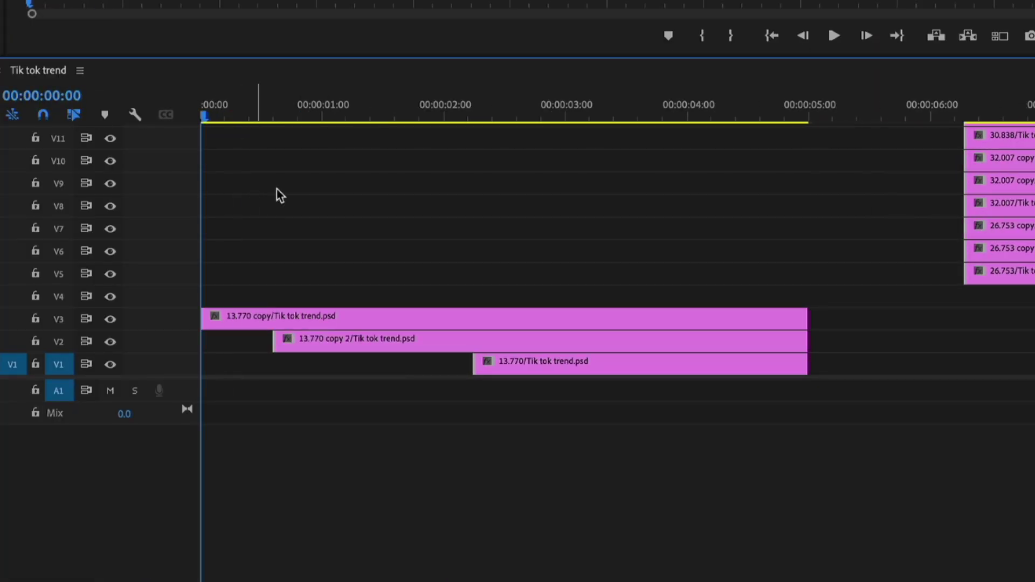
pyautogui.hotkey('shift', 'Right')
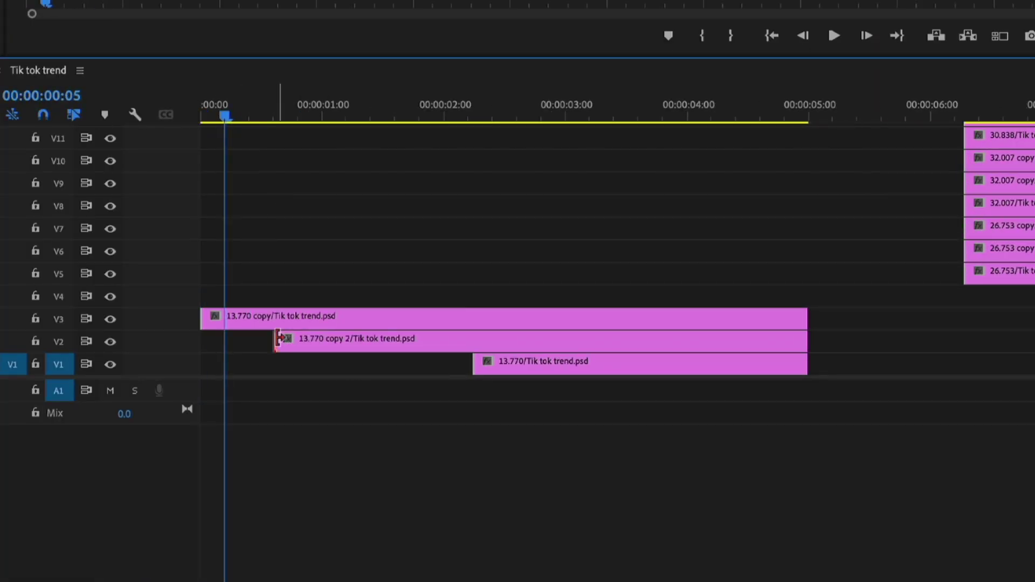
pyautogui.moveTo(274, 341); pyautogui.dragTo(231, 347)
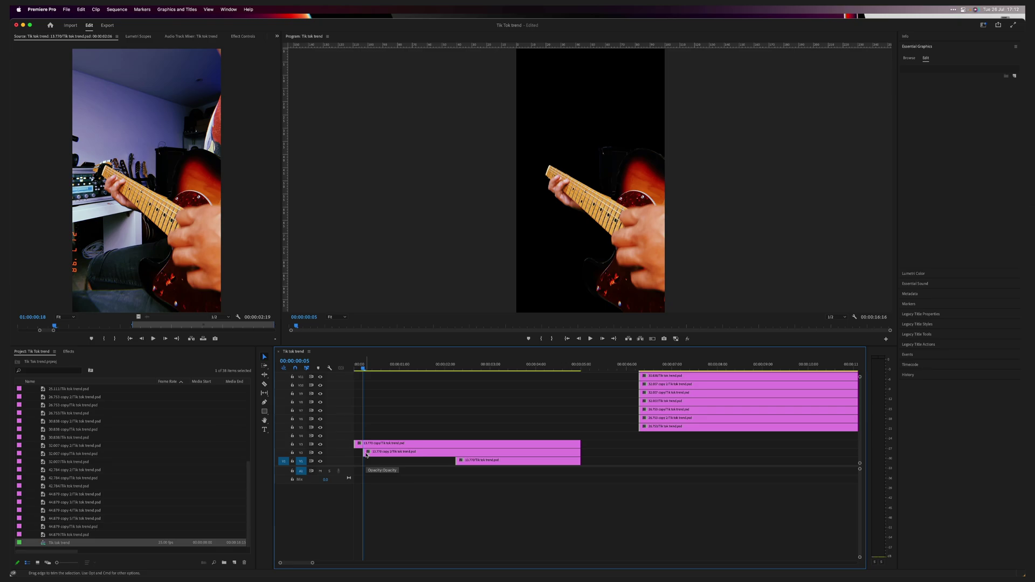
pyautogui.moveTo(456, 462); pyautogui.dragTo(372, 462)
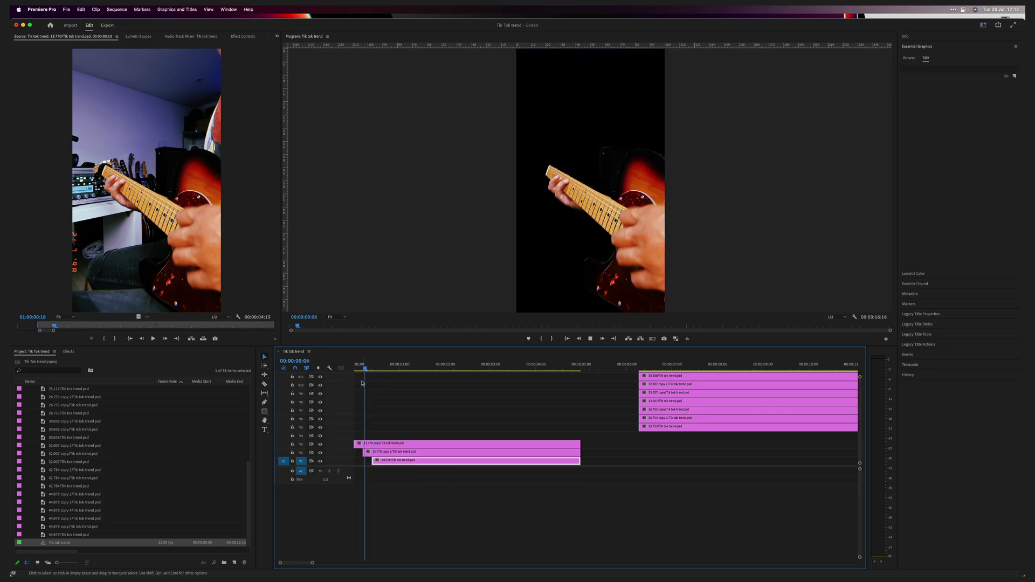
pyautogui.press('space')
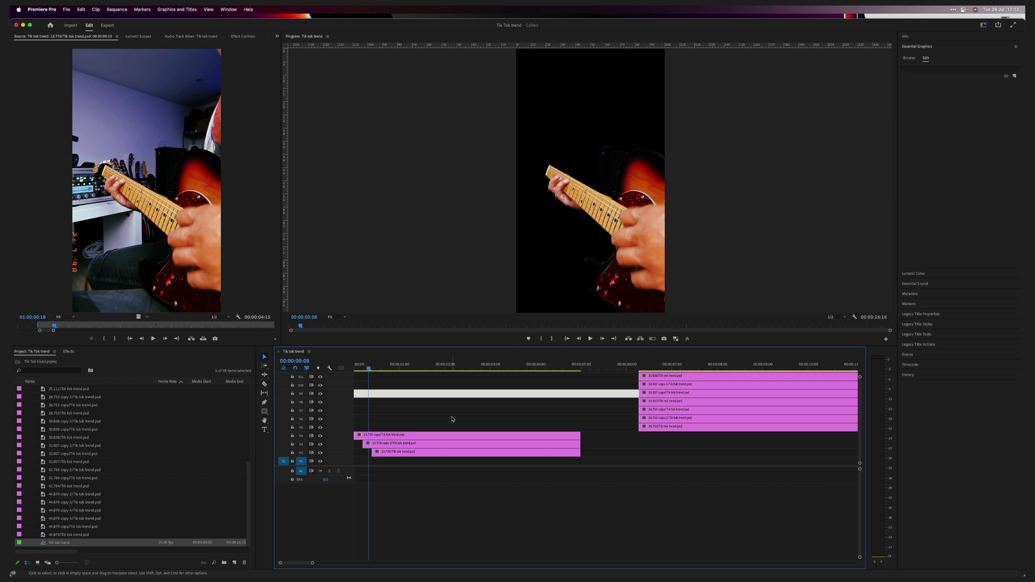
# Move the three 26.753 clips along the timeline so they start at 00:00:00:15, above the staggered 13.770 group
pyautogui.scroll(-1, 374, 409)
pyautogui.scroll(1, 391, 413)
pyautogui.moveTo(622, 407); pyautogui.dragTo(857, 425)
pyautogui.moveTo(644, 430); pyautogui.dragTo(424, 424)
pyautogui.click(393, 398)
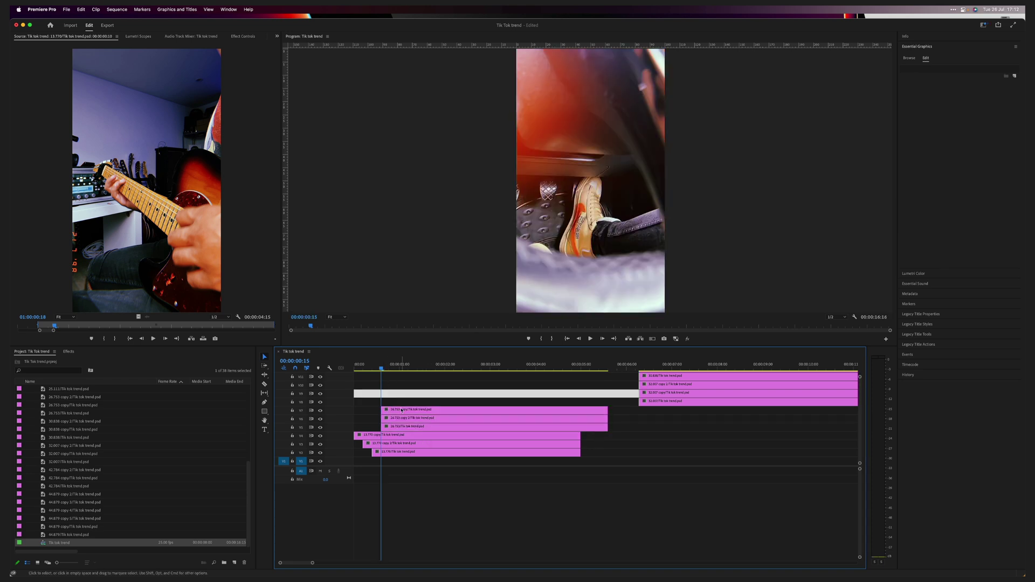
# Check the three 26.753 layers, trim 26.753 copy 2 and 26.753 to start in five-frame steps, and play the result
pyautogui.doubleClick(401, 410)
pyautogui.doubleClick(408, 417)
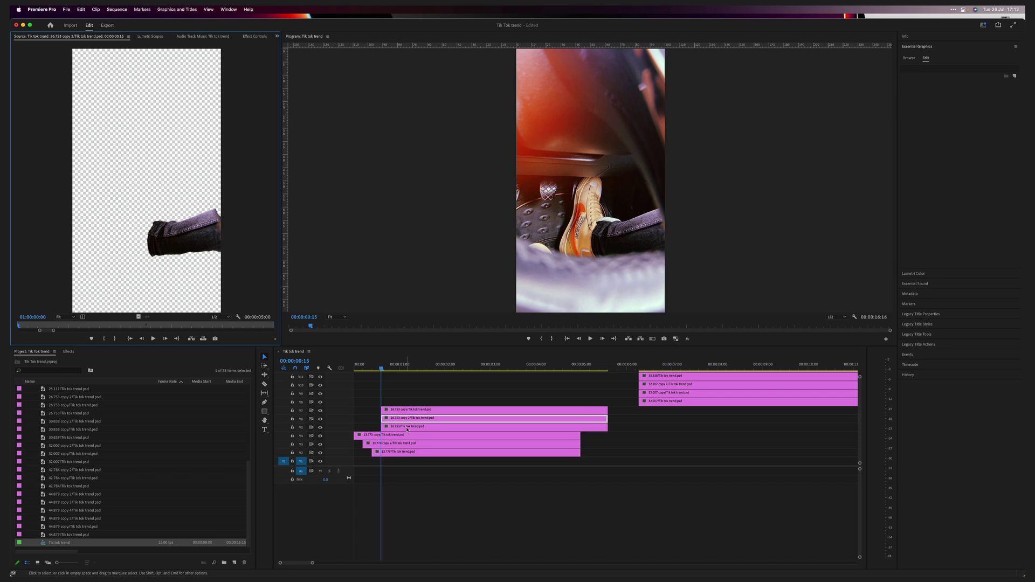
pyautogui.doubleClick(407, 426)
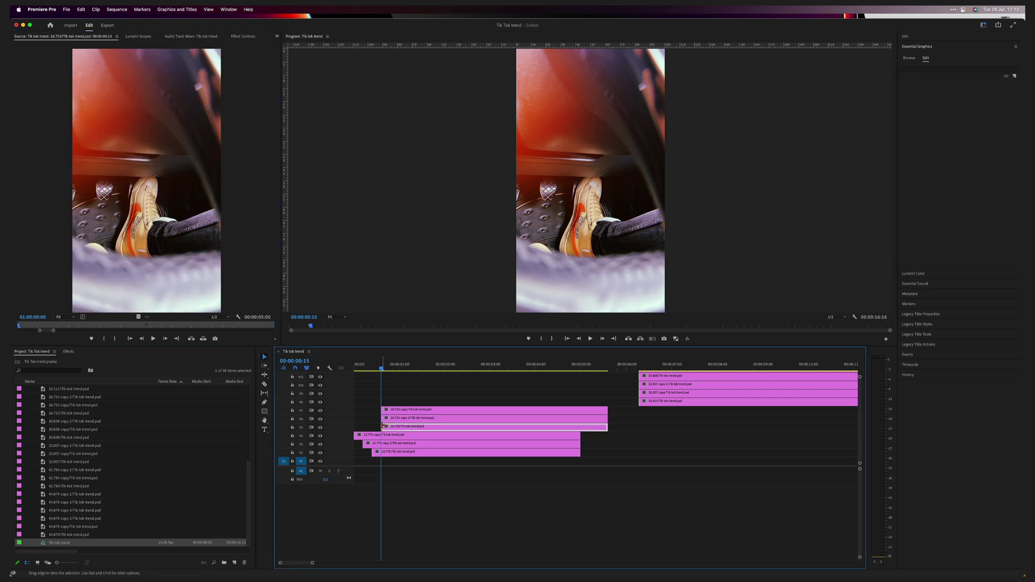
pyautogui.moveTo(387, 425)
pyautogui.mouseDown()
pyautogui.moveTo(434, 426)
pyautogui.moveTo(388, 417)
pyautogui.moveTo(399, 429)
pyautogui.mouseUp()
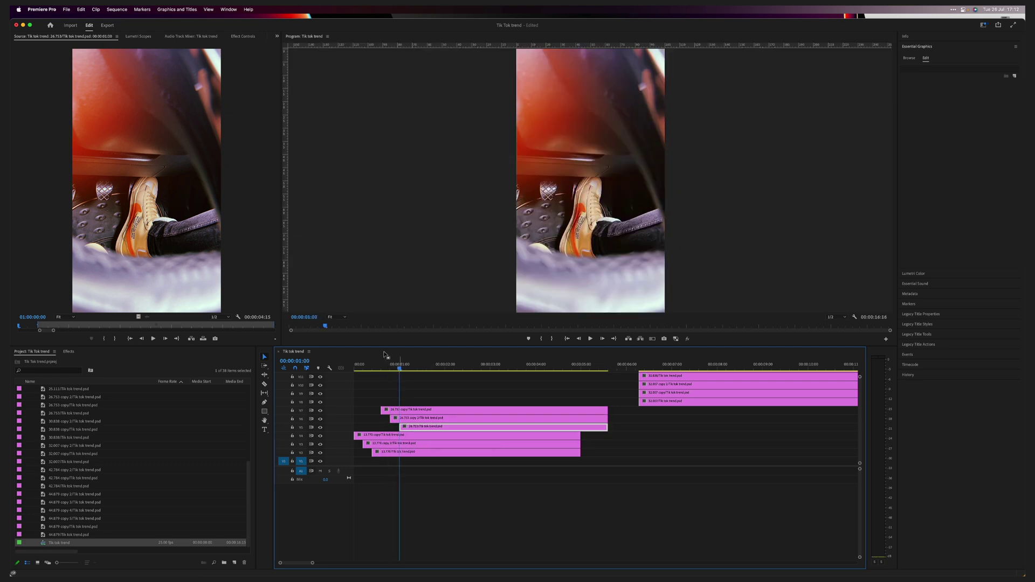
pyautogui.moveTo(387, 368); pyautogui.dragTo(348, 368)
pyautogui.press('space')
pyautogui.press('space')
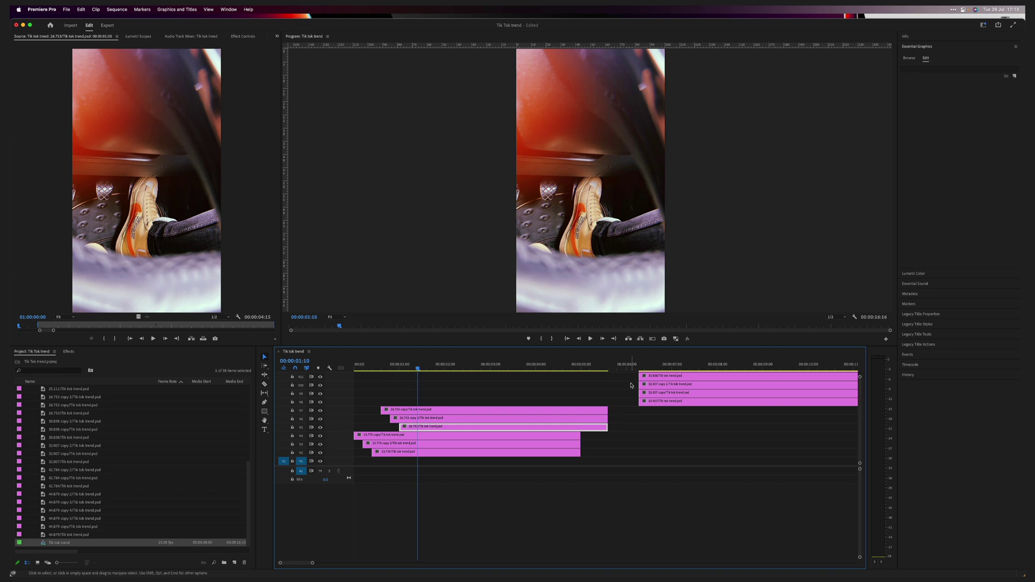
# Move the three 32.007 clips up behind the 26.753 group, check their cutouts, and stagger their starts in five-frame steps
pyautogui.moveTo(631, 385); pyautogui.dragTo(427, 407)
pyautogui.click(408, 365)
pyautogui.doubleClick(436, 406)
pyautogui.doubleClick(436, 390)
pyautogui.click(419, 382)
pyautogui.hotkey('shift', 'Right')
pyautogui.click(413, 399)
pyautogui.hotkey('shift', 'Right')
# Continue the same stepped arrangement with the next group of stacked layer clips
pyautogui.click(411, 366)
pyautogui.moveTo(413, 366); pyautogui.dragTo(451, 367)
pyautogui.scroll(-1, 492, 415)
pyautogui.scroll(4, 492, 416)
pyautogui.moveTo(594, 398); pyautogui.dragTo(632, 418)
# Play back the staggered sequence and look over the stepped clips on all the video tracks
pyautogui.click(419, 368)
pyautogui.press('space')
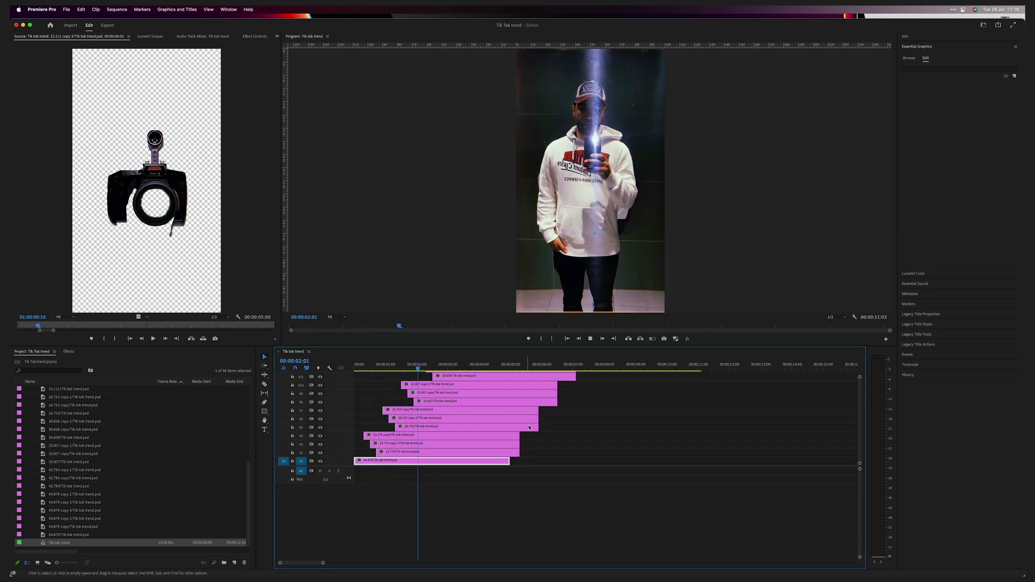
pyautogui.scroll(3, 496, 426)
pyautogui.scroll(2, 501, 434)
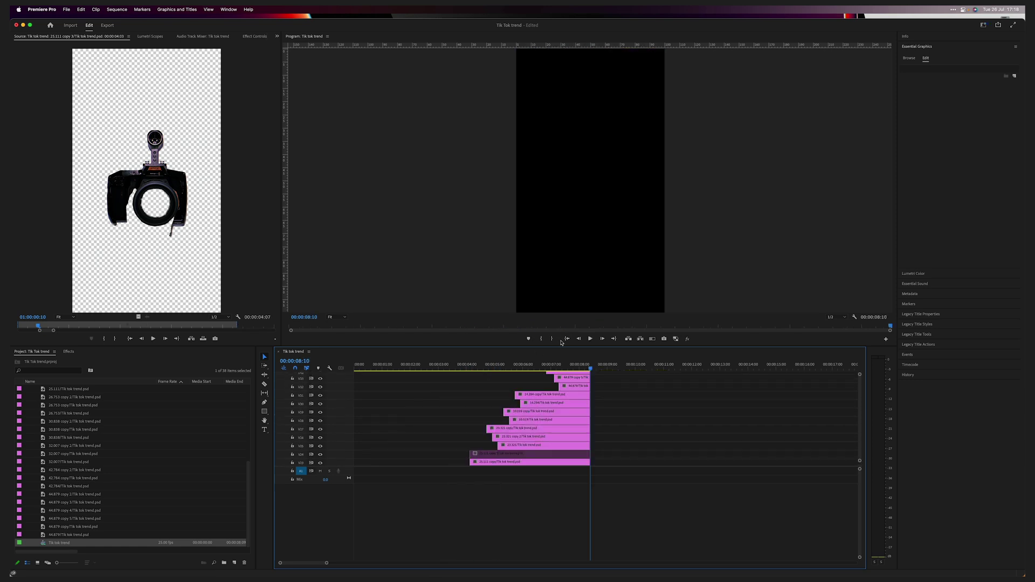
pyautogui.press('space')
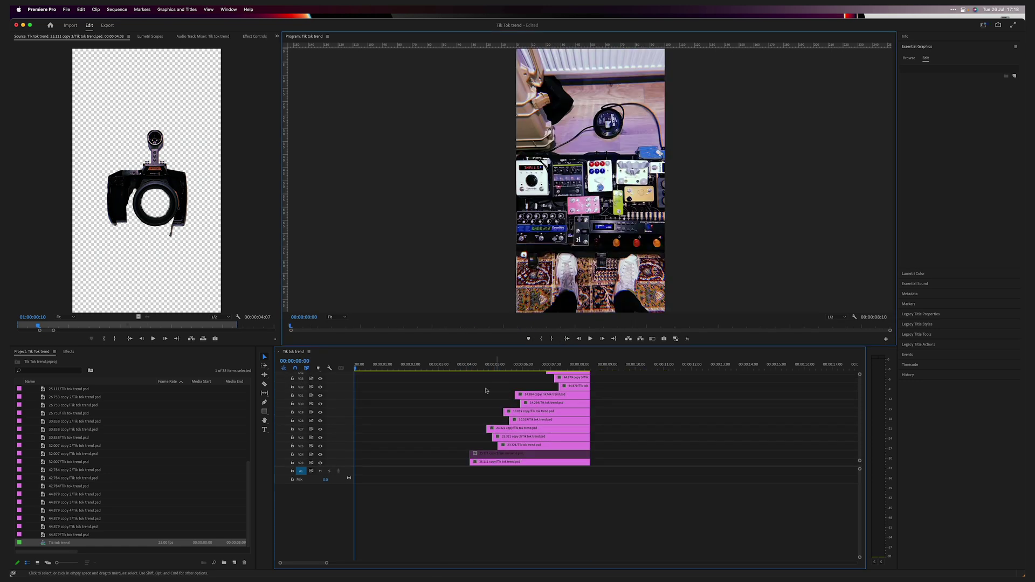
pyautogui.scroll(-5, 462, 395)
pyautogui.scroll(1, 461, 395)
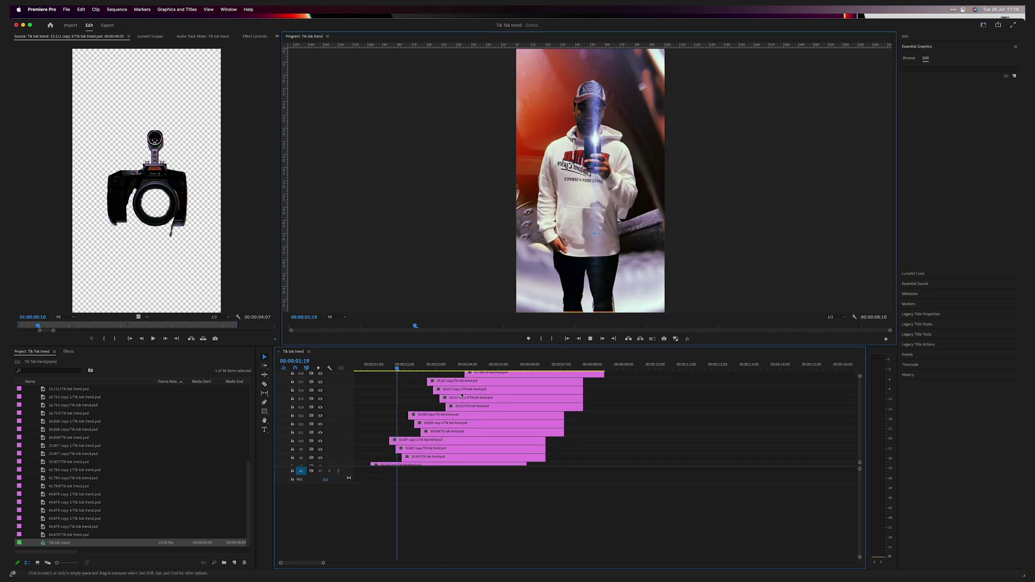
pyautogui.hscroll(-1, 461, 395)
pyautogui.press('space')
# Place the playhead at 00:00:00:24, near the start of the 26.753 copy shoe clip, and select that clip
pyautogui.moveTo(425, 367); pyautogui.dragTo(441, 368)
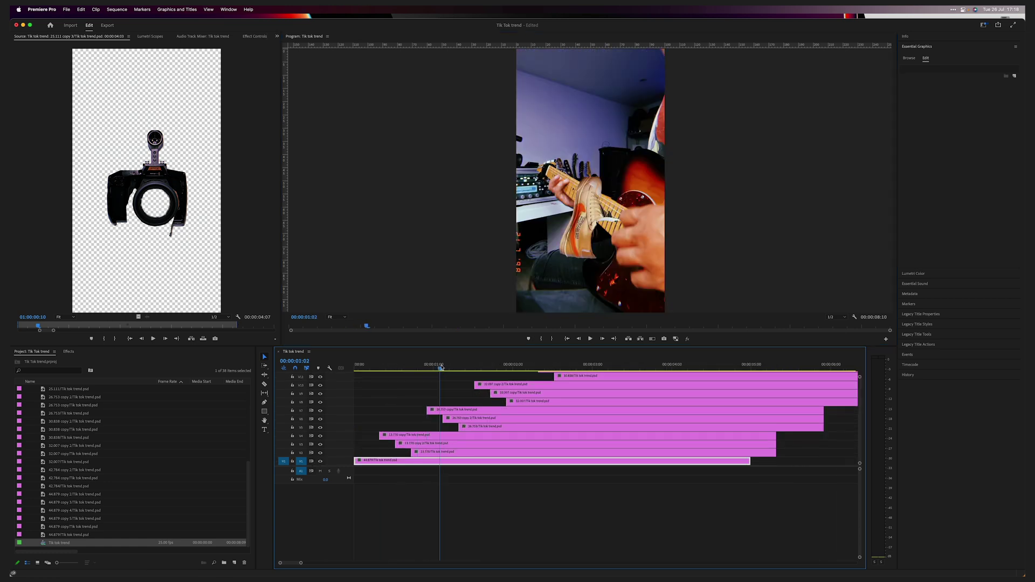
pyautogui.press('Left')
pyautogui.press('Left')
pyautogui.press('Left')
pyautogui.click(441, 415)
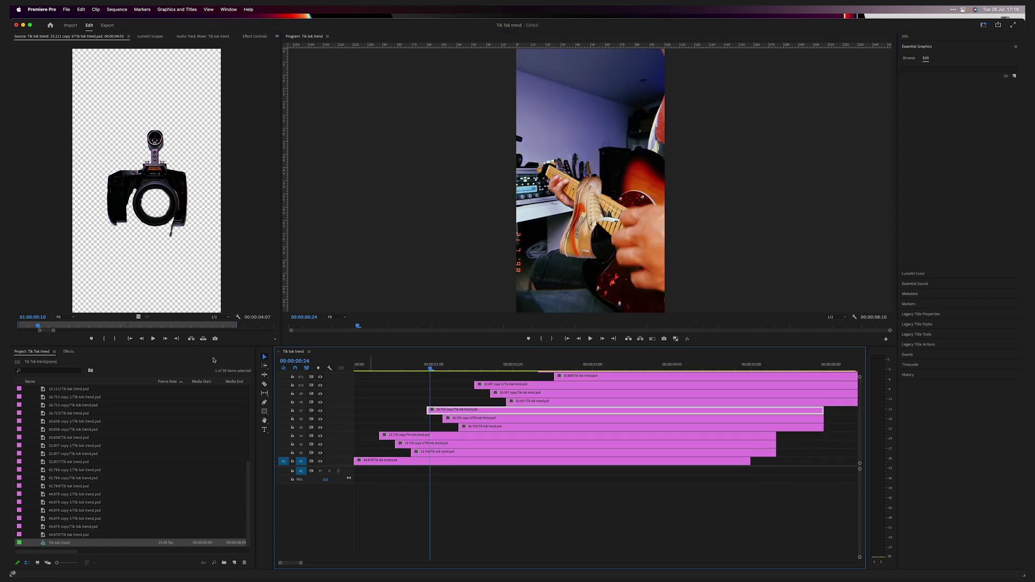
# Search the effects for "transform", apply the Transform effect to the 26.753 copy clip, and show its effect settings
pyautogui.click(66, 362)
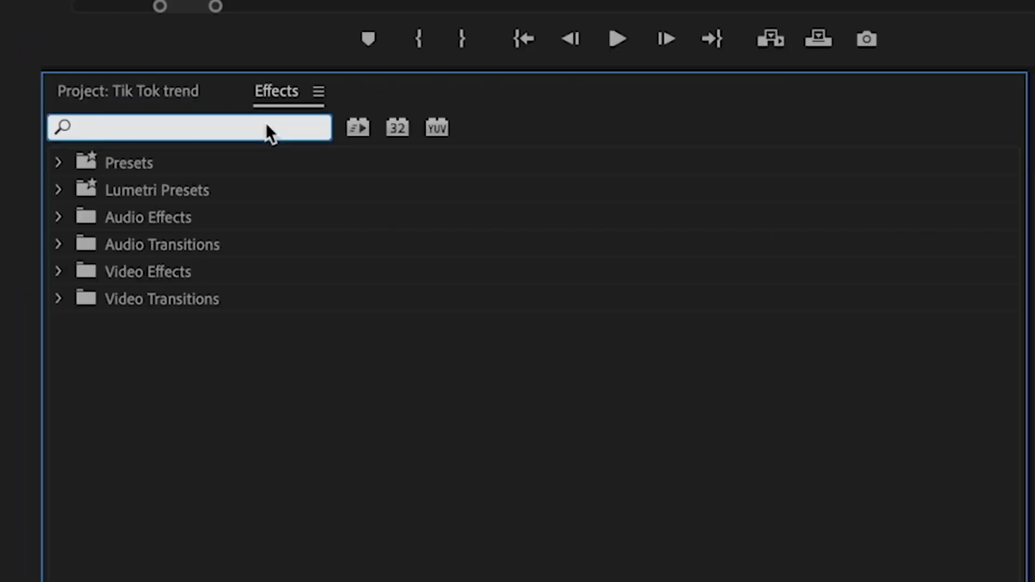
pyautogui.write('transform')
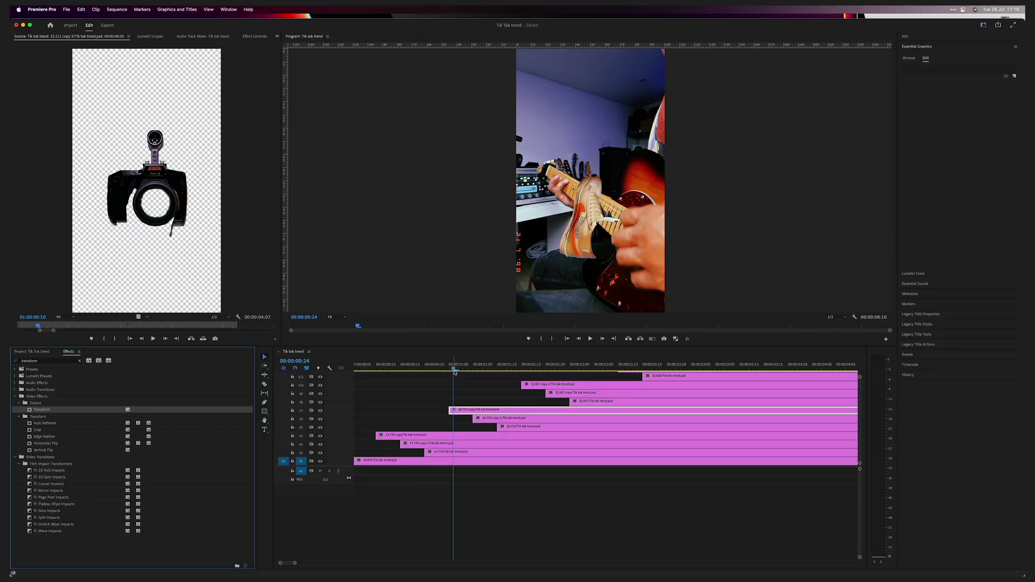
pyautogui.moveTo(454, 372); pyautogui.dragTo(448, 371)
pyautogui.click(251, 37)
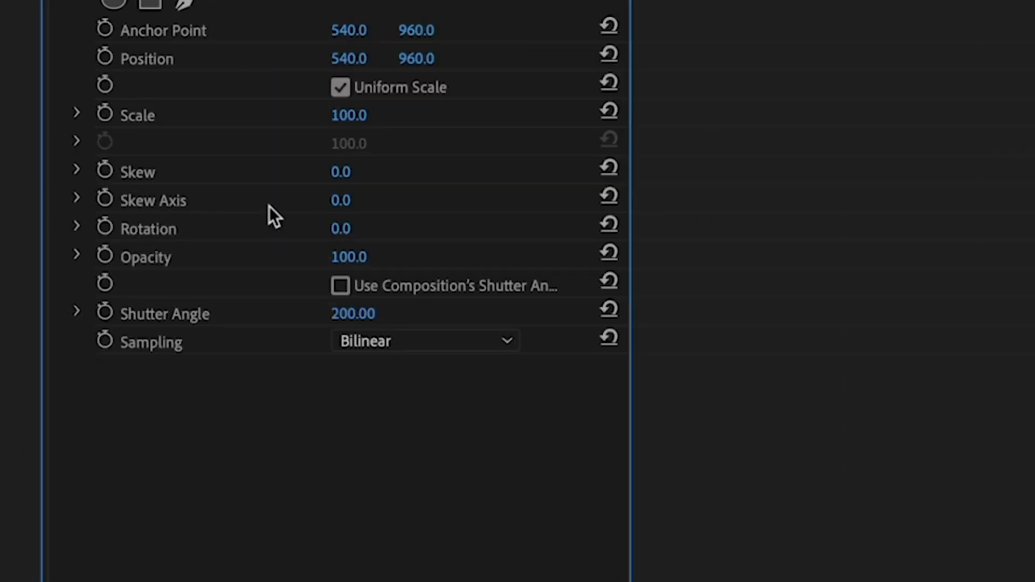
# Set Transform's shutter angle to 200 and keyframe the shoe's position from outside the frame to 540, 960
pyautogui.moveTo(340, 319); pyautogui.dragTo(352, 315)
pyautogui.click(104, 59)
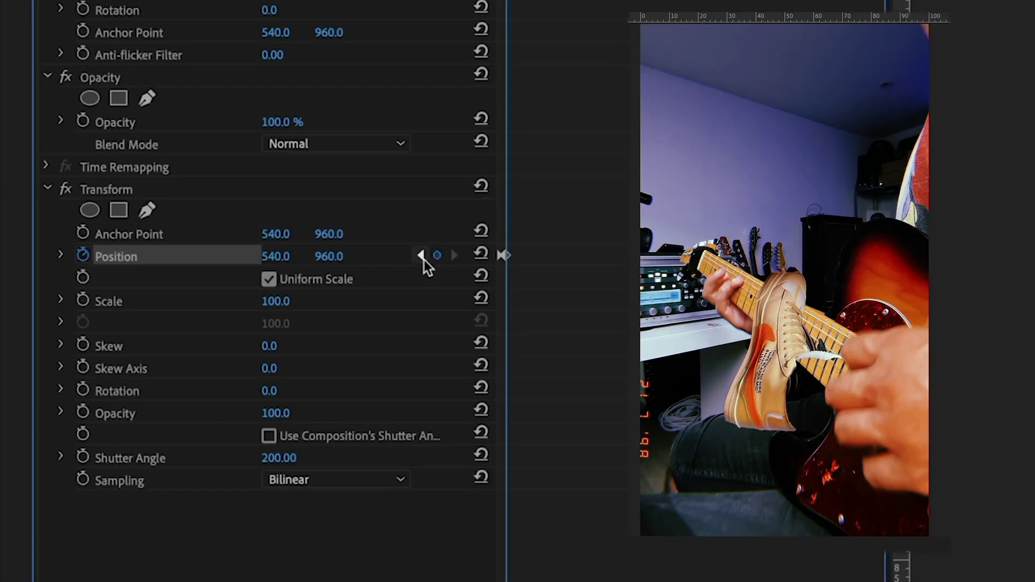
pyautogui.click(421, 256)
pyautogui.moveTo(277, 266); pyautogui.dragTo(81, 266)
# Play back the shoe's slide-in animation from 00:00:00:20
pyautogui.click(268, 465)
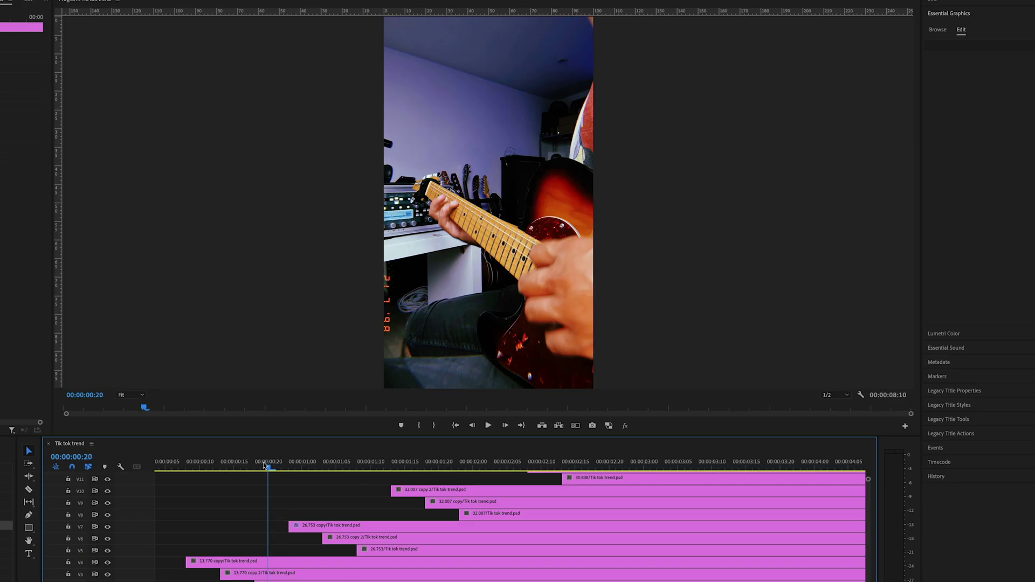
pyautogui.press('space')
pyautogui.moveTo(324, 467); pyautogui.dragTo(335, 467)
# Copy the animated Transform effect from the 26.753 copy clip and paste it onto the 26.753 copy 2 clip
pyautogui.click(328, 528)
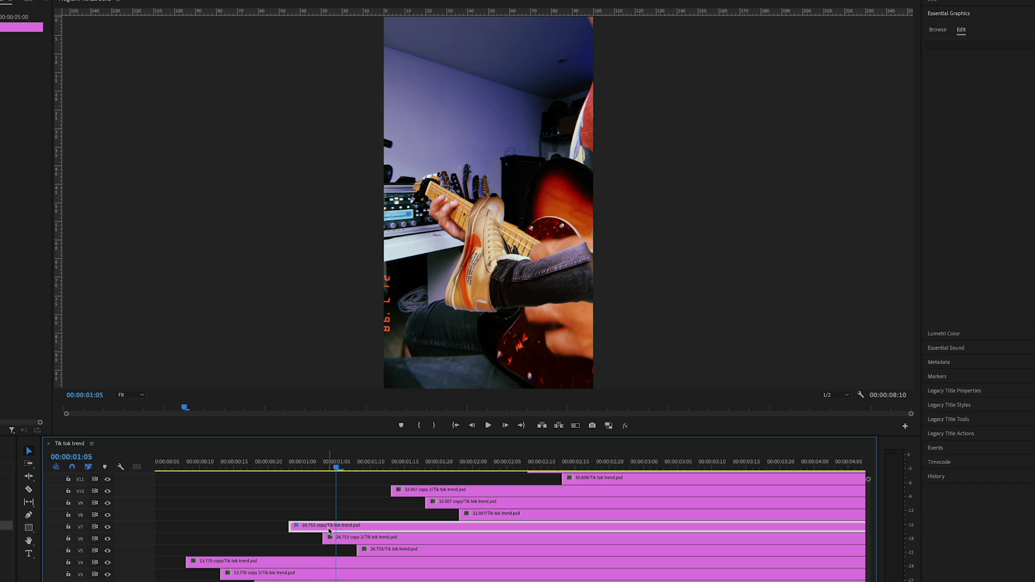
pyautogui.click(340, 541)
pyautogui.click(325, 527)
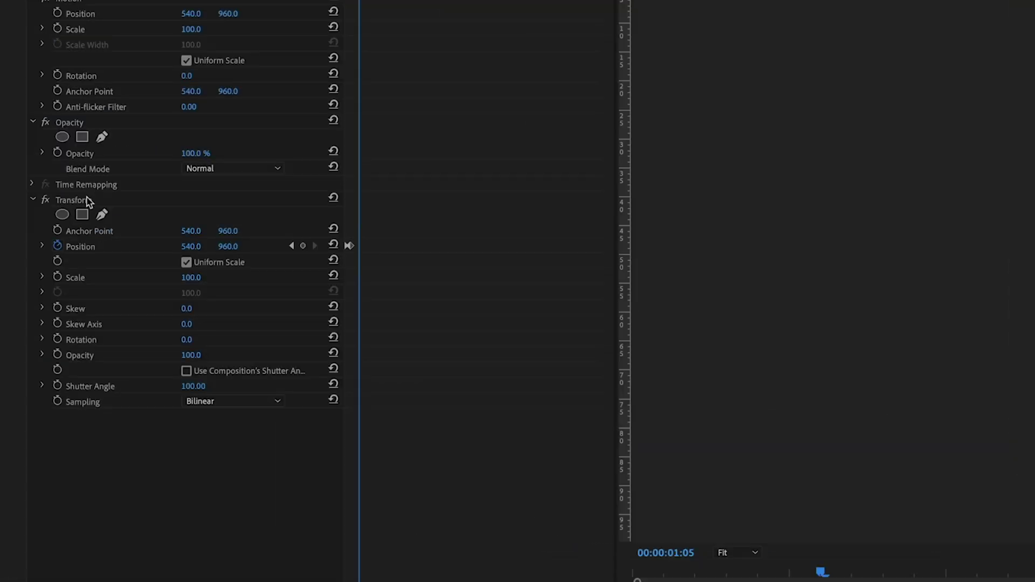
pyautogui.click(86, 200)
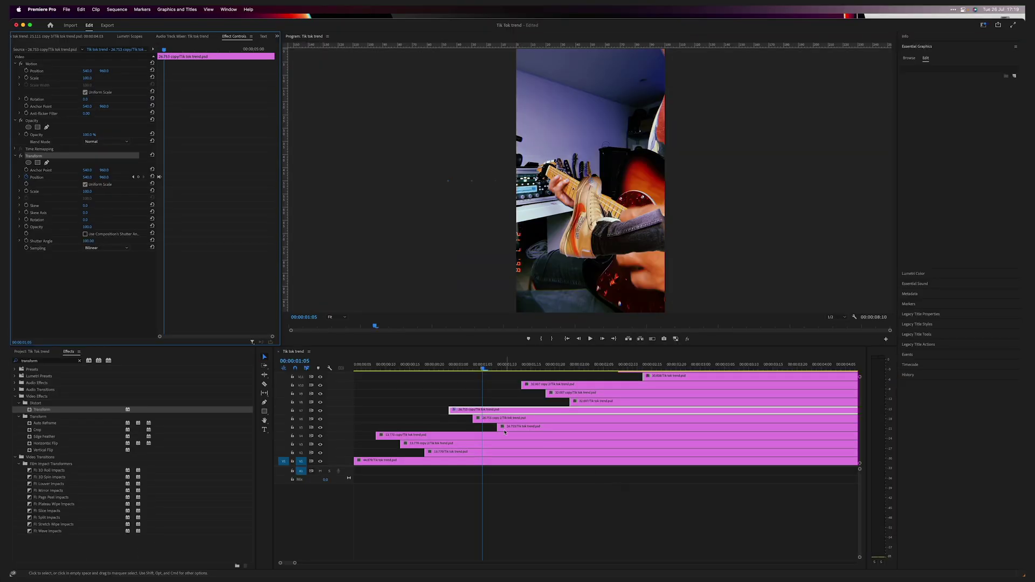
pyautogui.click(488, 419)
pyautogui.press('super+v')
# Play back the pasted slide-in animation and look over the clips on the upper video tracks
pyautogui.press('space')
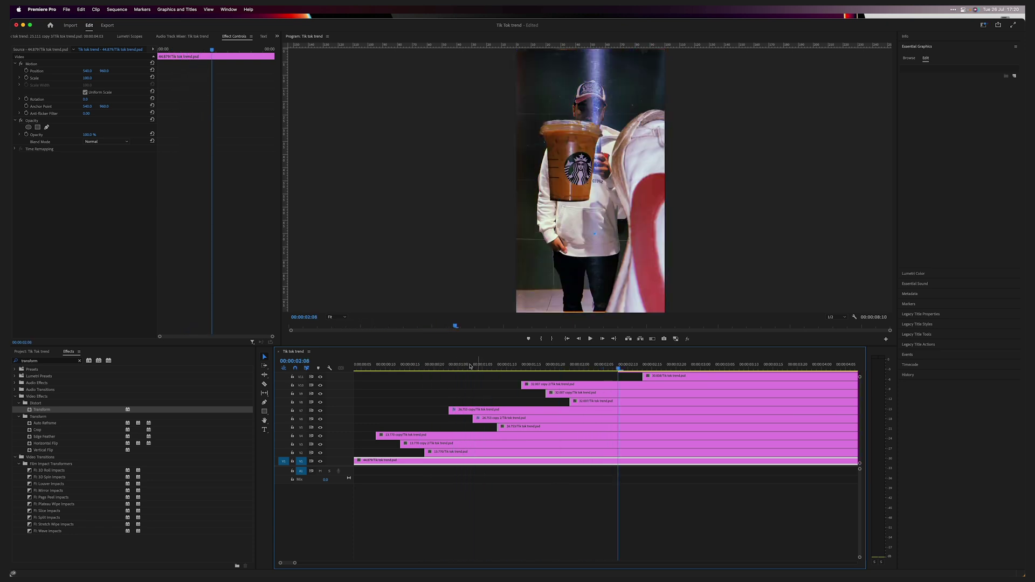
pyautogui.click(430, 365)
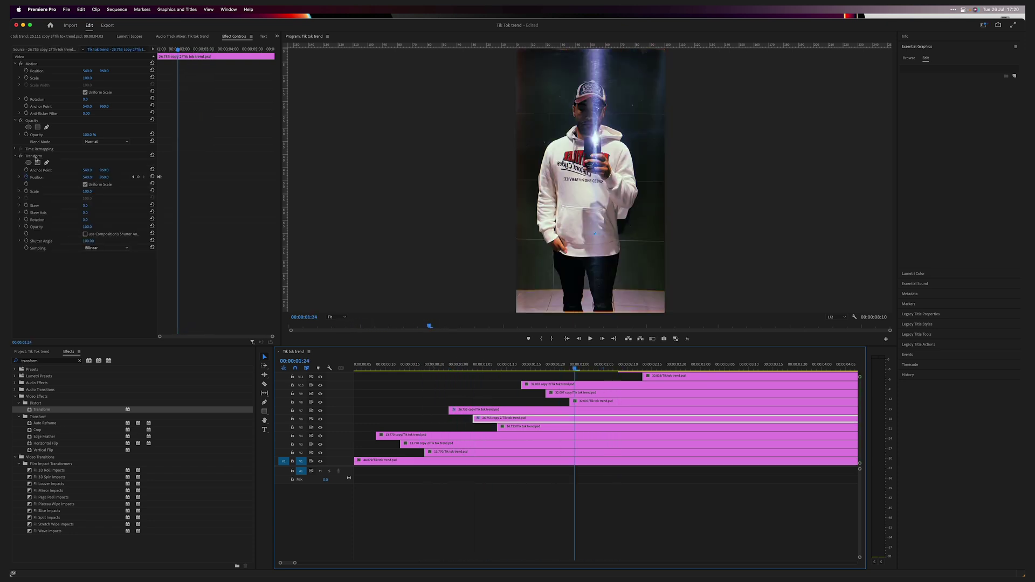
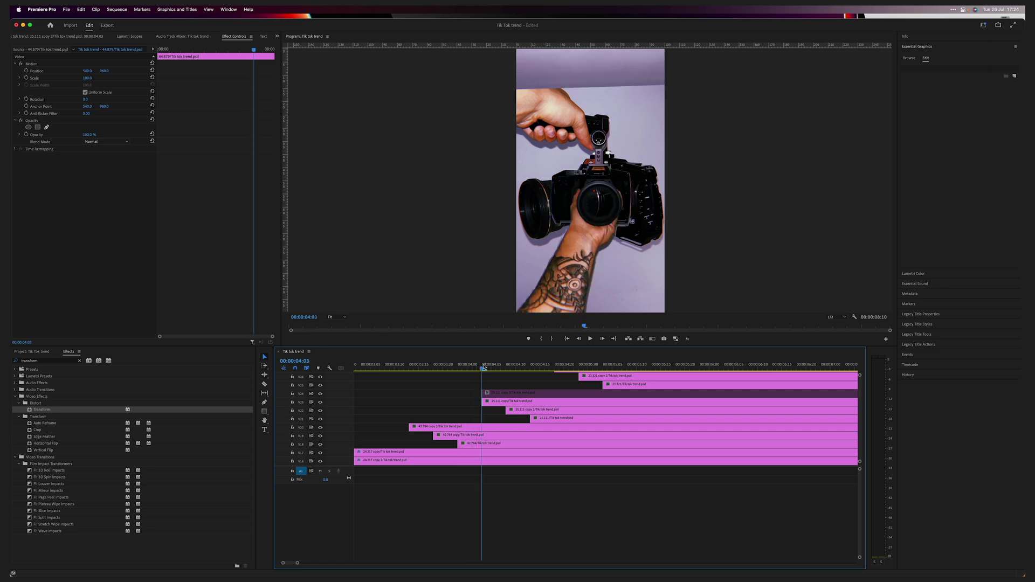
pyautogui.scroll(1, 492, 401)
pyautogui.scroll(6, 492, 402)
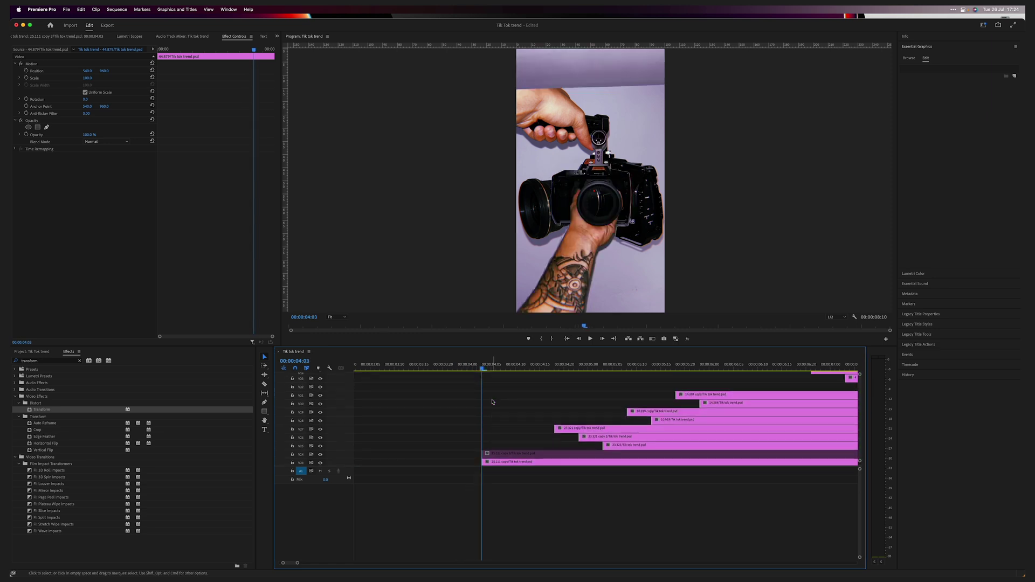
# Start Transform position and scale keyframes on the guitar photo, shrinking it to scale 16 and moving it to 540, 1124
pyautogui.scroll(-6, 493, 402)
pyautogui.scroll(1, 553, 388)
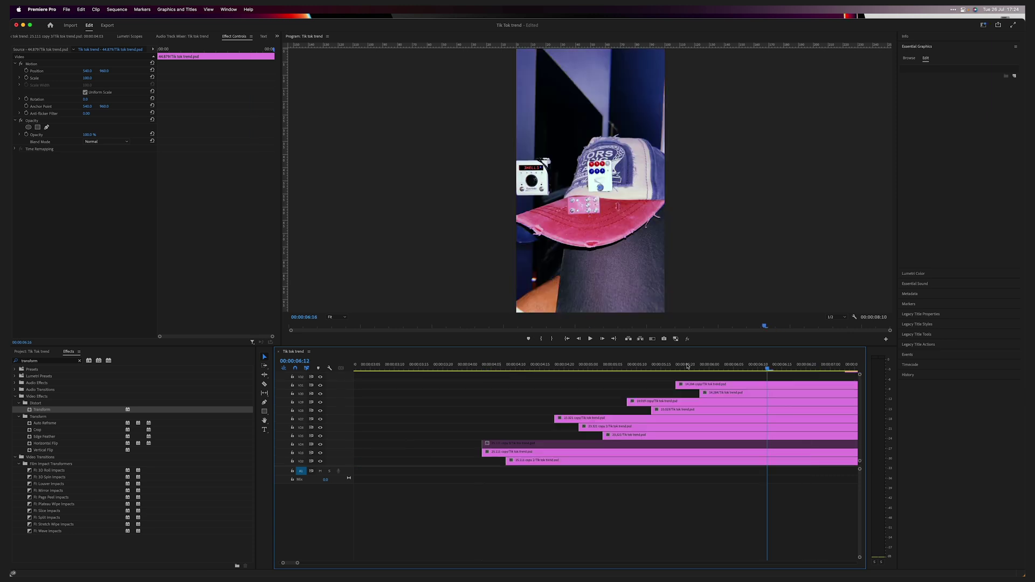
pyautogui.moveTo(512, 367); pyautogui.dragTo(559, 374)
pyautogui.scroll(-5, 536, 383)
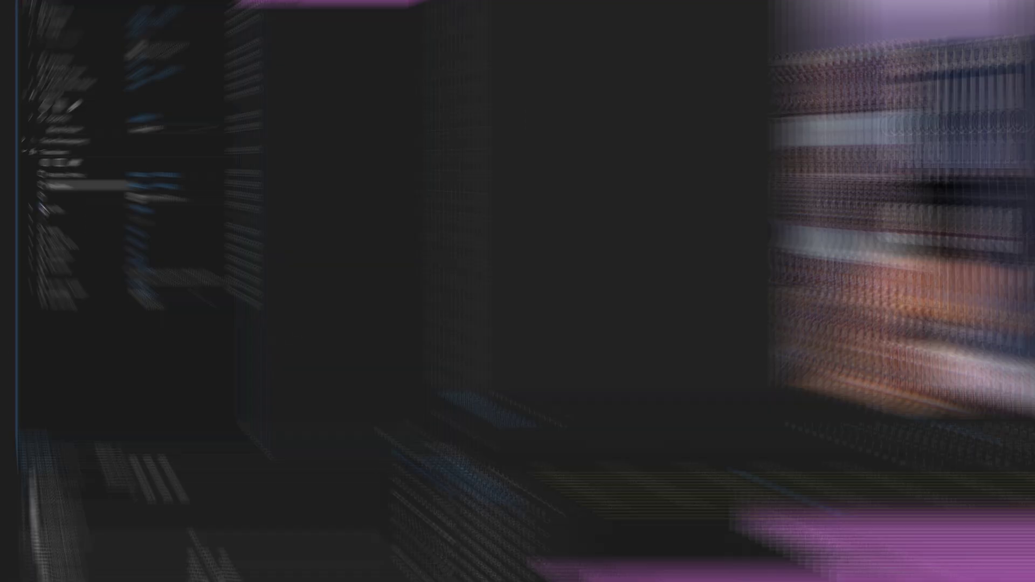
pyautogui.click(26, 191)
pyautogui.click(26, 177)
pyautogui.moveTo(87, 191); pyautogui.dragTo(40, 191)
pyautogui.moveTo(331, 273); pyautogui.dragTo(334, 274)
pyautogui.moveTo(400, 219); pyautogui.dragTo(571, 219)
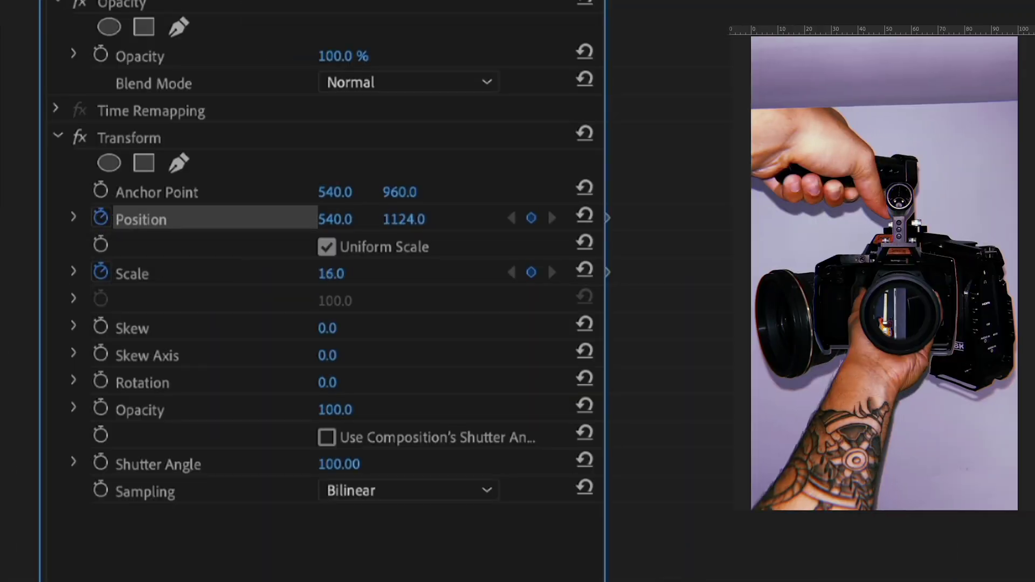
# Fit the guitar photo inside the camera lens with Transform scale 20 and position 620, 1086
pyautogui.moveTo(331, 273); pyautogui.dragTo(335, 274)
pyautogui.moveTo(335, 219); pyautogui.dragTo(414, 219)
pyautogui.moveTo(403, 219); pyautogui.dragTo(339, 219)
pyautogui.moveTo(404, 218); pyautogui.dragTo(377, 219)
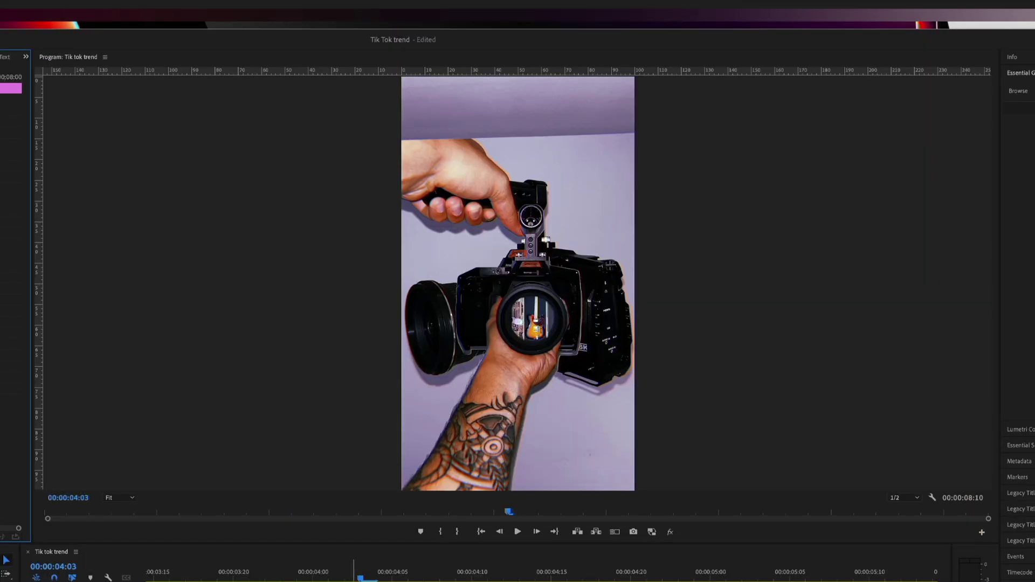
# Advance five frames to 00:00:04:08 and keyframe the guitar photo's position and scale so it fills the frame
pyautogui.press('Right')
pyautogui.press('Right')
pyautogui.press('Right')
pyautogui.press('Right')
pyautogui.press('Right')
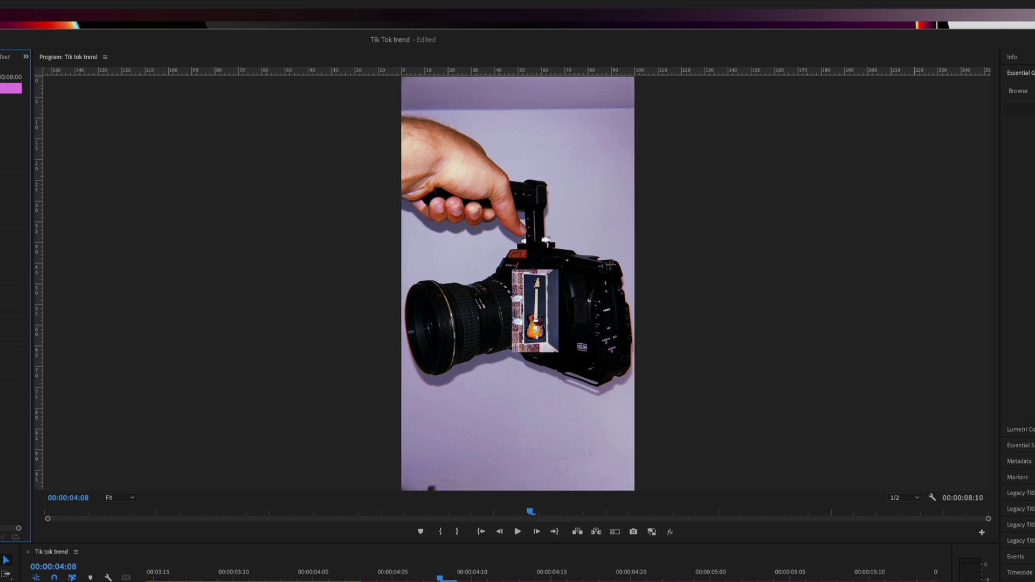
pyautogui.click(455, 578)
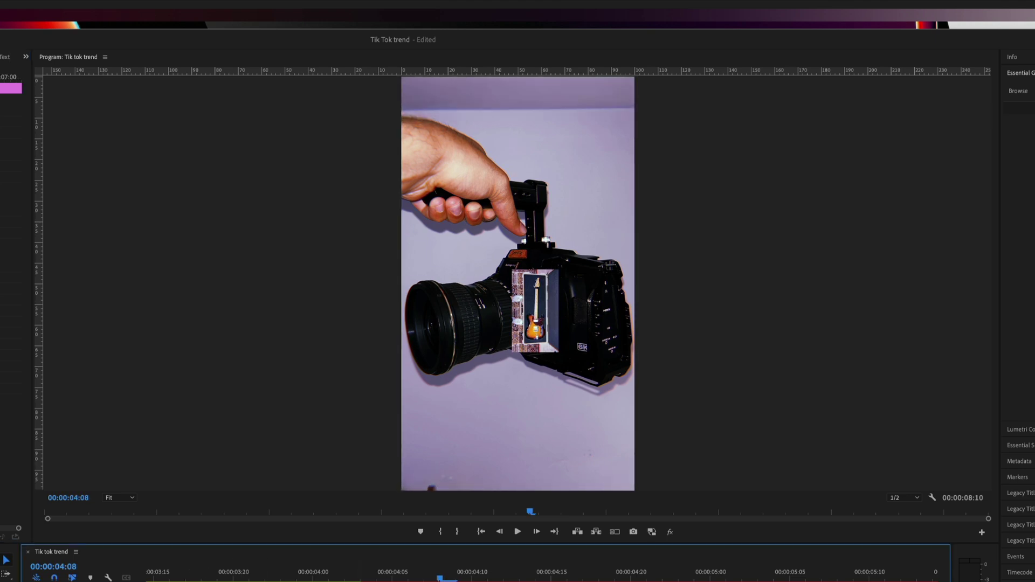
pyautogui.hotkey('shift', '5')
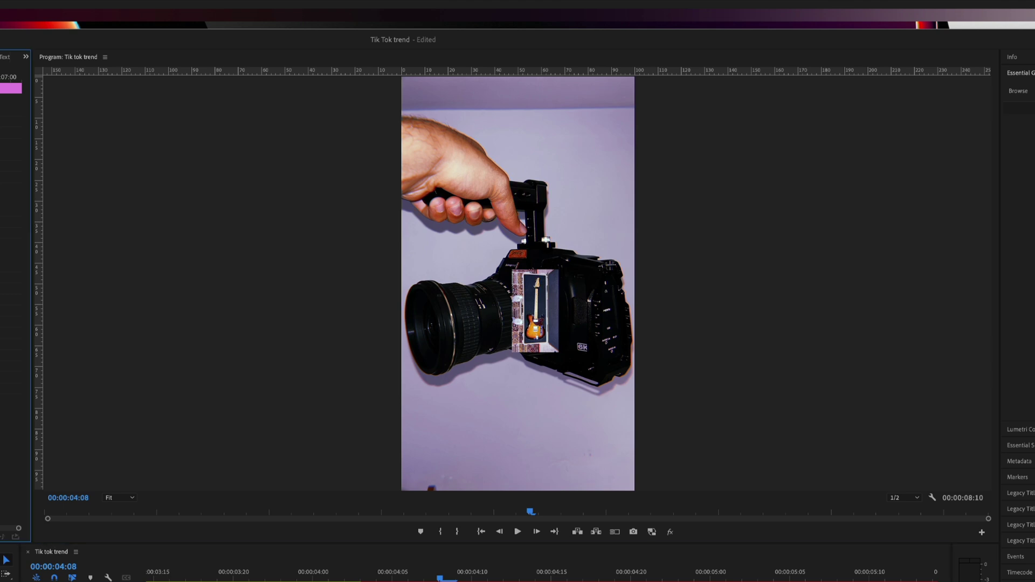
pyautogui.press('super+z')
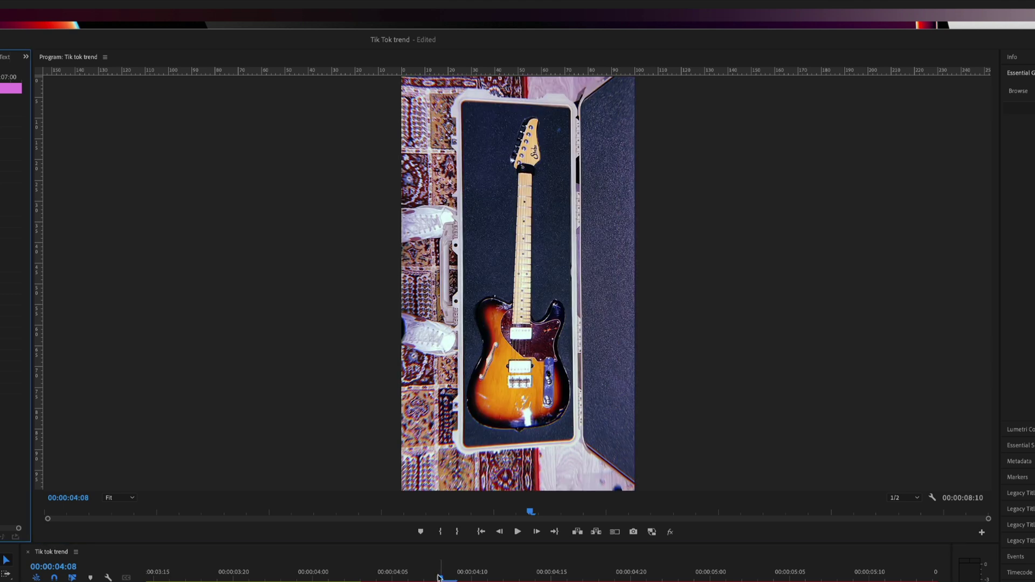
# Save the project and scrub through the guitar photo's zoom out of the camera lens from 00:00:03:22
pyautogui.moveTo(437, 576); pyautogui.dragTo(276, 578)
pyautogui.press('super+s')
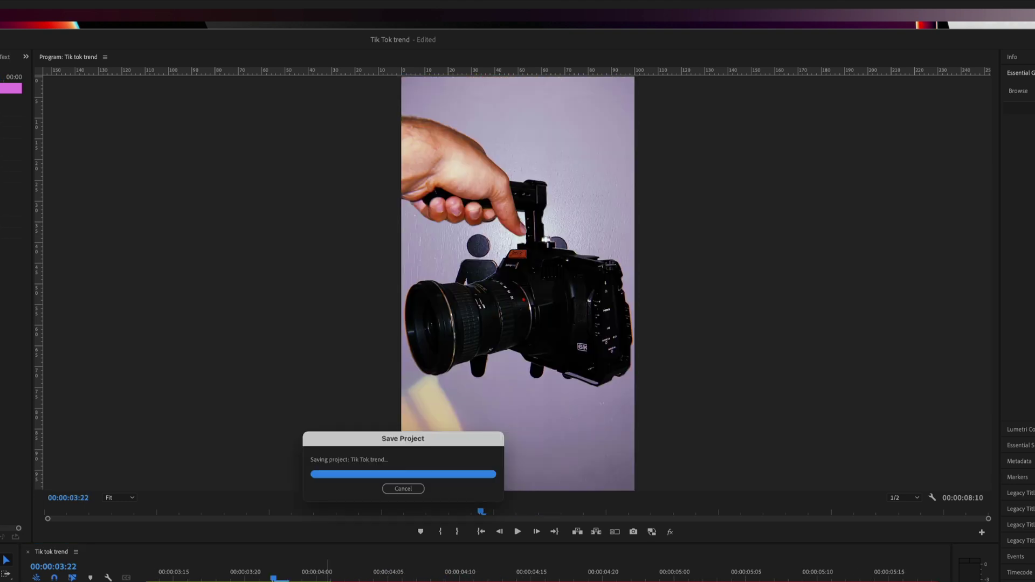
pyautogui.scroll(-1, 290, 578)
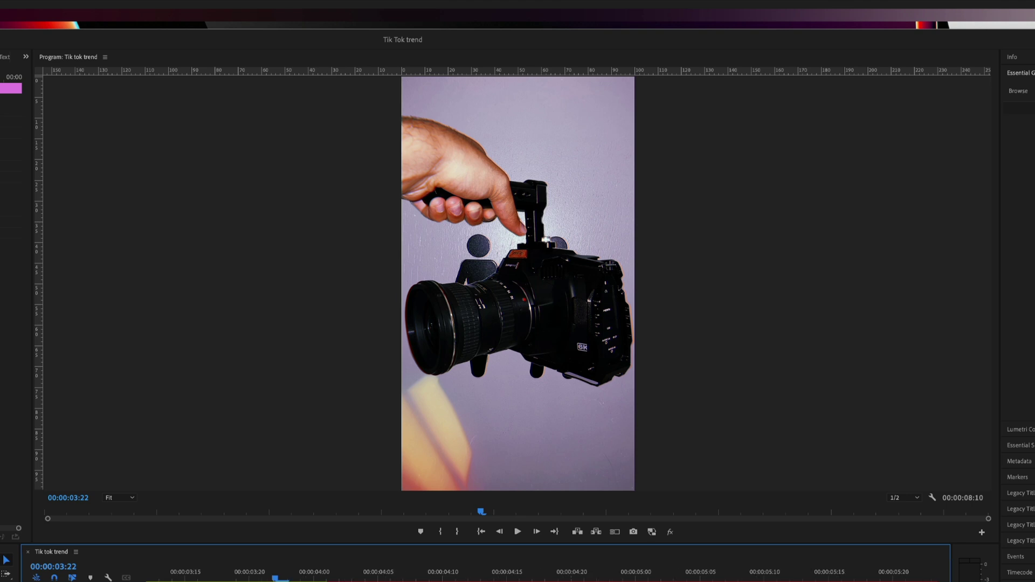
pyautogui.moveTo(276, 577); pyautogui.dragTo(330, 578)
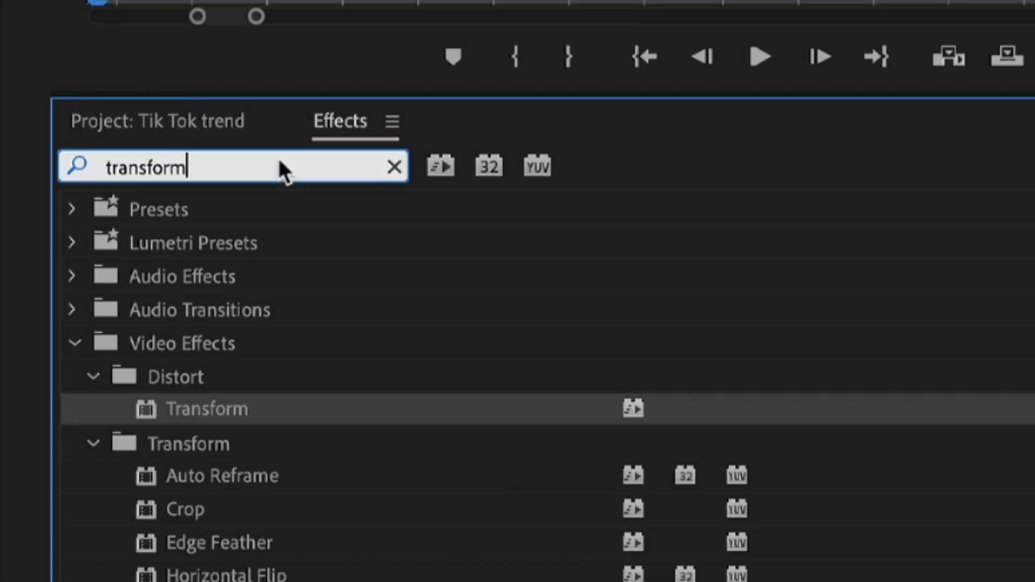
# Search the effects for "lens" and add Lens Distortion to the guitar photo clip
pyautogui.click(278, 158)
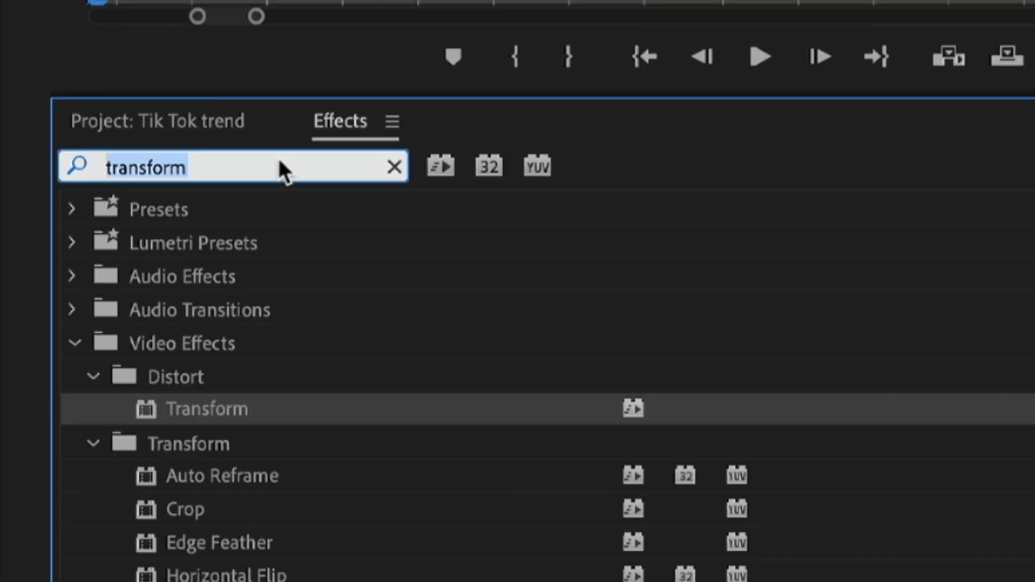
pyautogui.write('lens')
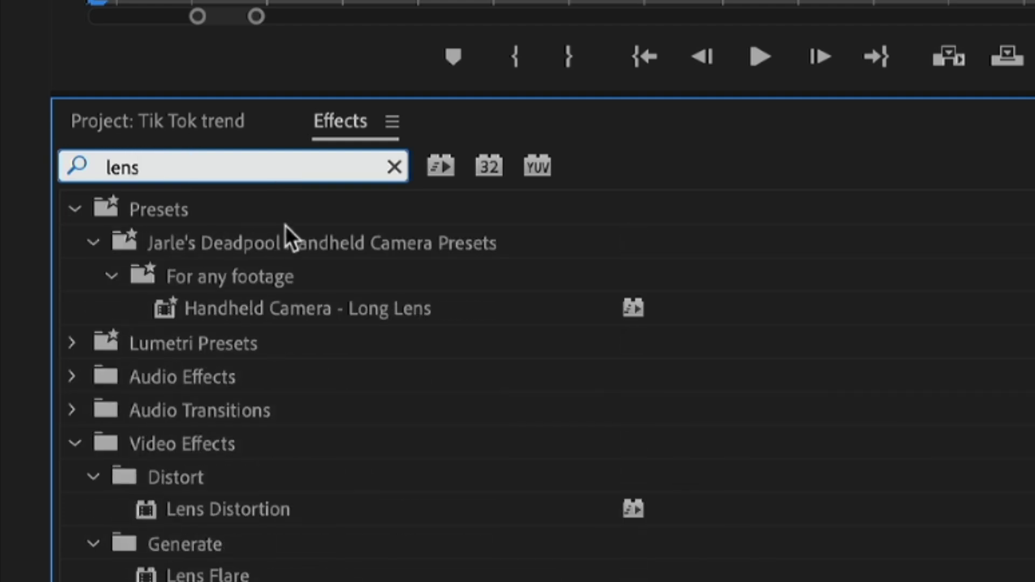
pyautogui.click(226, 509)
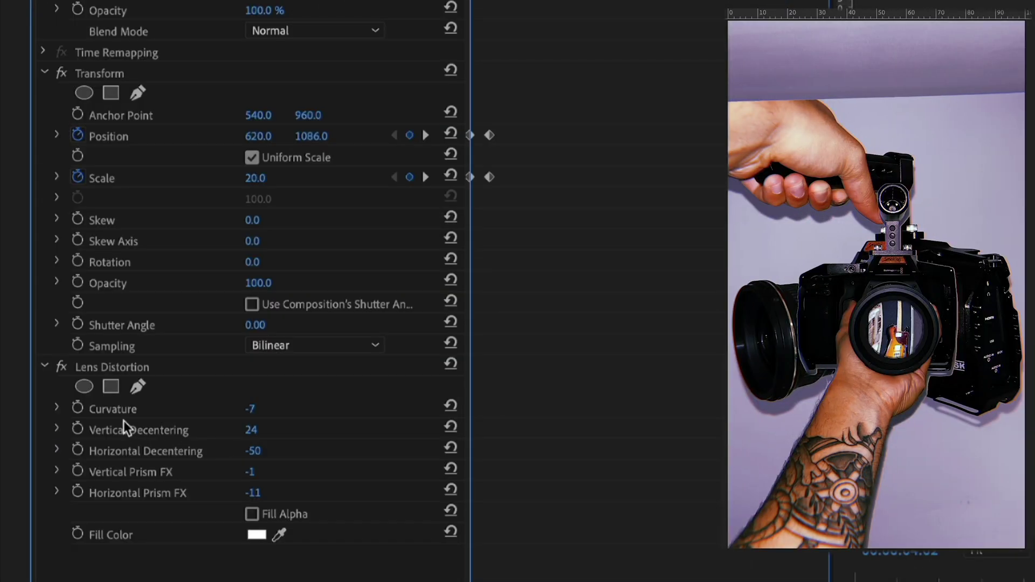
# Keyframe Lens Distortion at curvature -7, vertical decentering 24, horizontal decentering -50 and prism FX -1 and -11, and go to the next Position keyframe
pyautogui.click(77, 408)
pyautogui.click(77, 429)
pyautogui.click(77, 451)
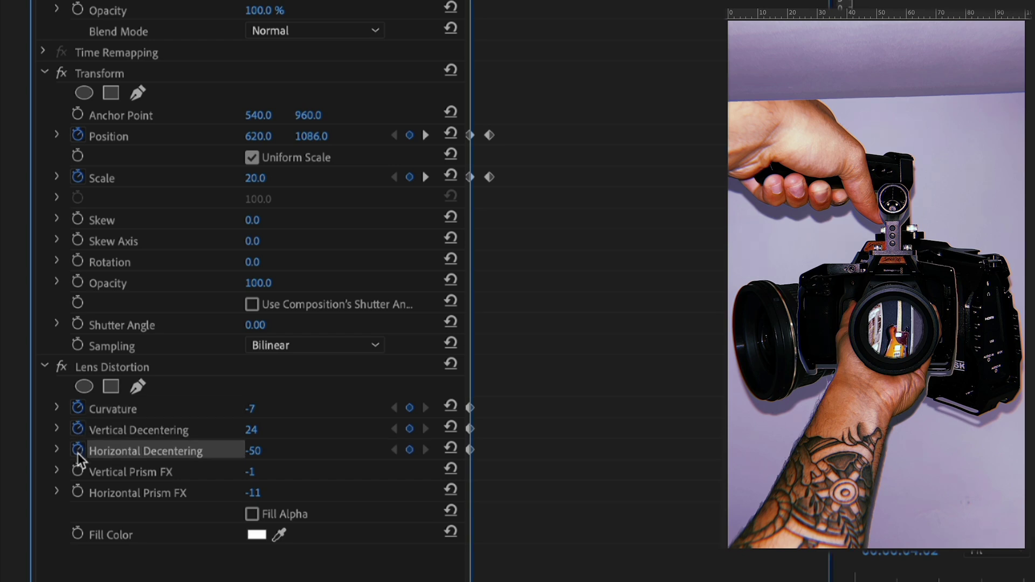
pyautogui.click(77, 472)
pyautogui.click(78, 493)
pyautogui.click(425, 136)
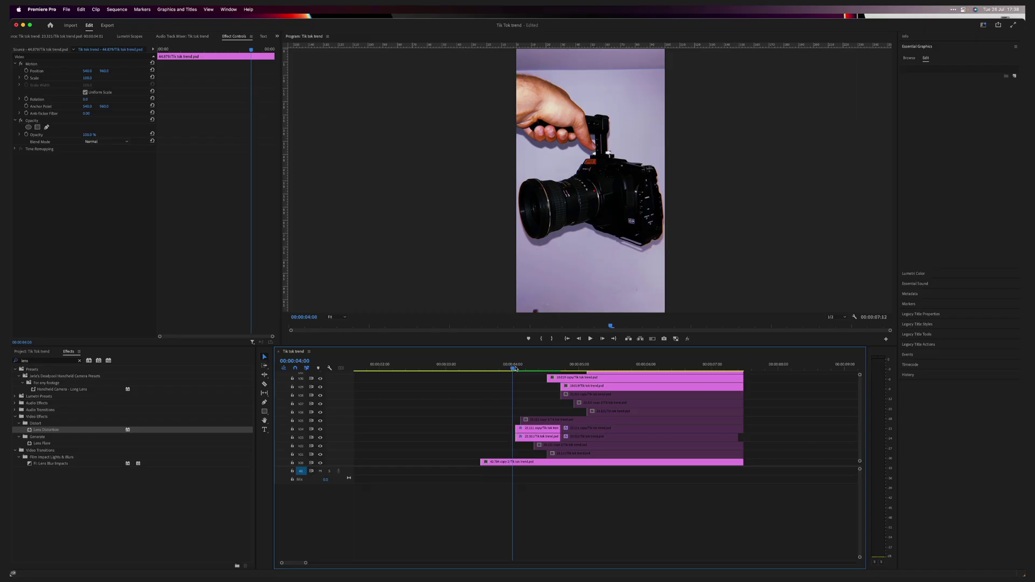
# Scrub through the camera, guitar and notebook layers from 00:00:04:00 and return the playhead to 00:00:02:11
pyautogui.moveTo(514, 368); pyautogui.dragTo(529, 366)
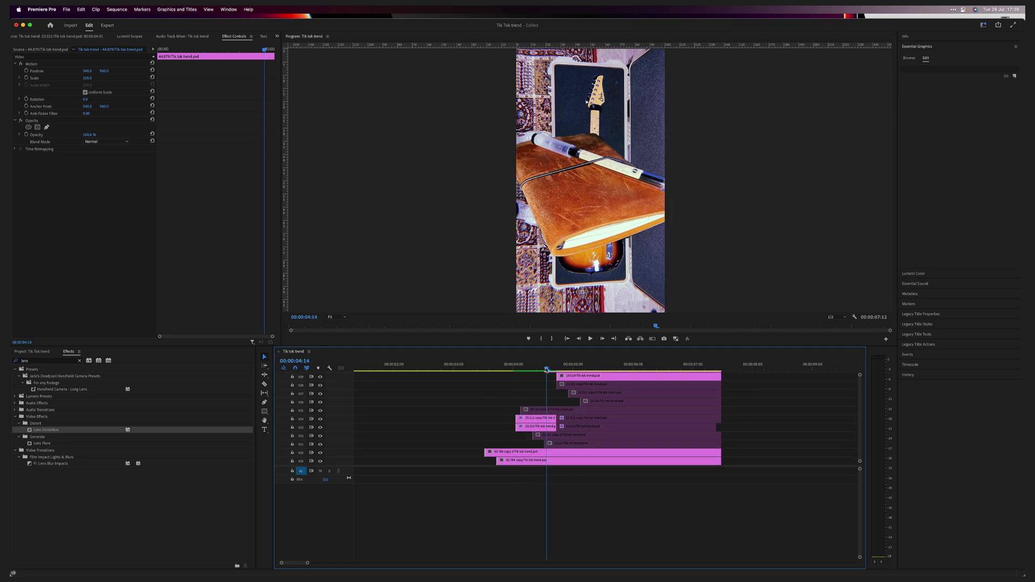
pyautogui.moveTo(548, 368); pyautogui.dragTo(479, 377)
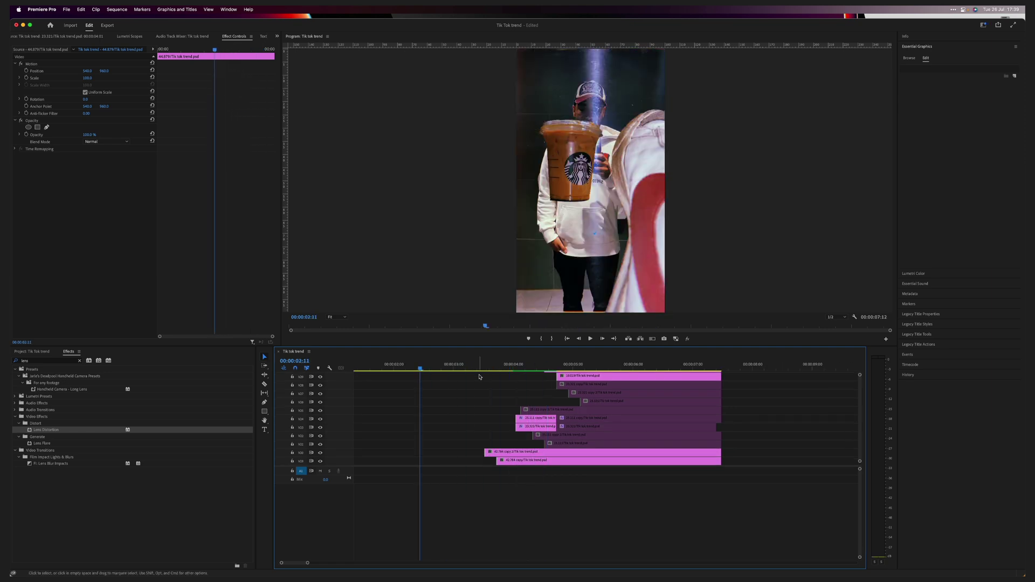